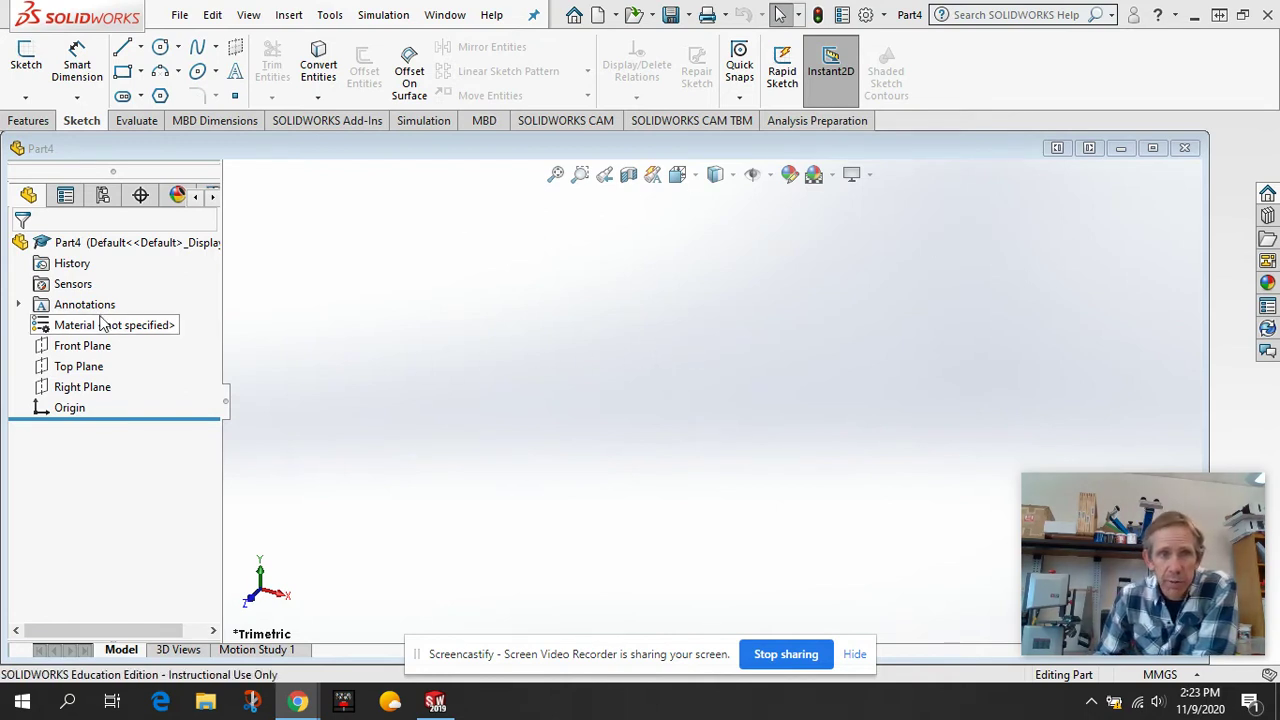
# Step: Start a sketch on the Front Plane and draw a horizontal line about 148 mm long leftward from the origin
pyautogui.click(27, 62)
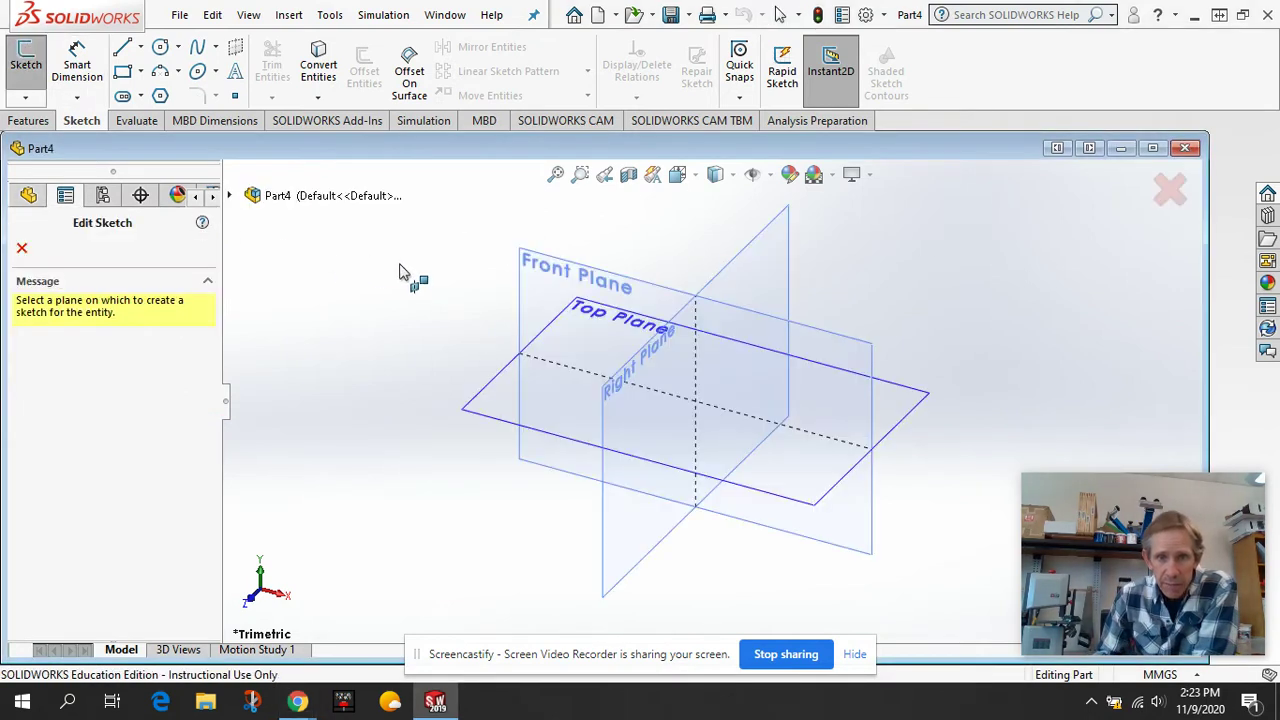
pyautogui.click(549, 287)
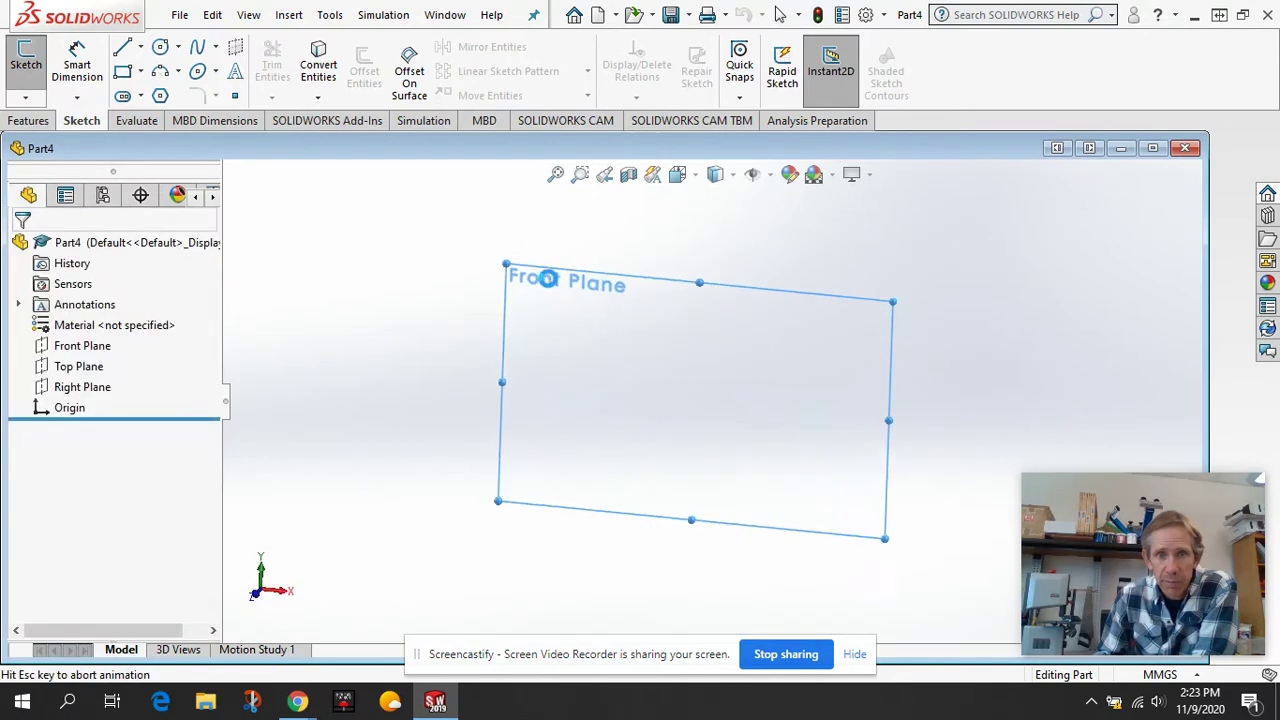
pyautogui.click(122, 47)
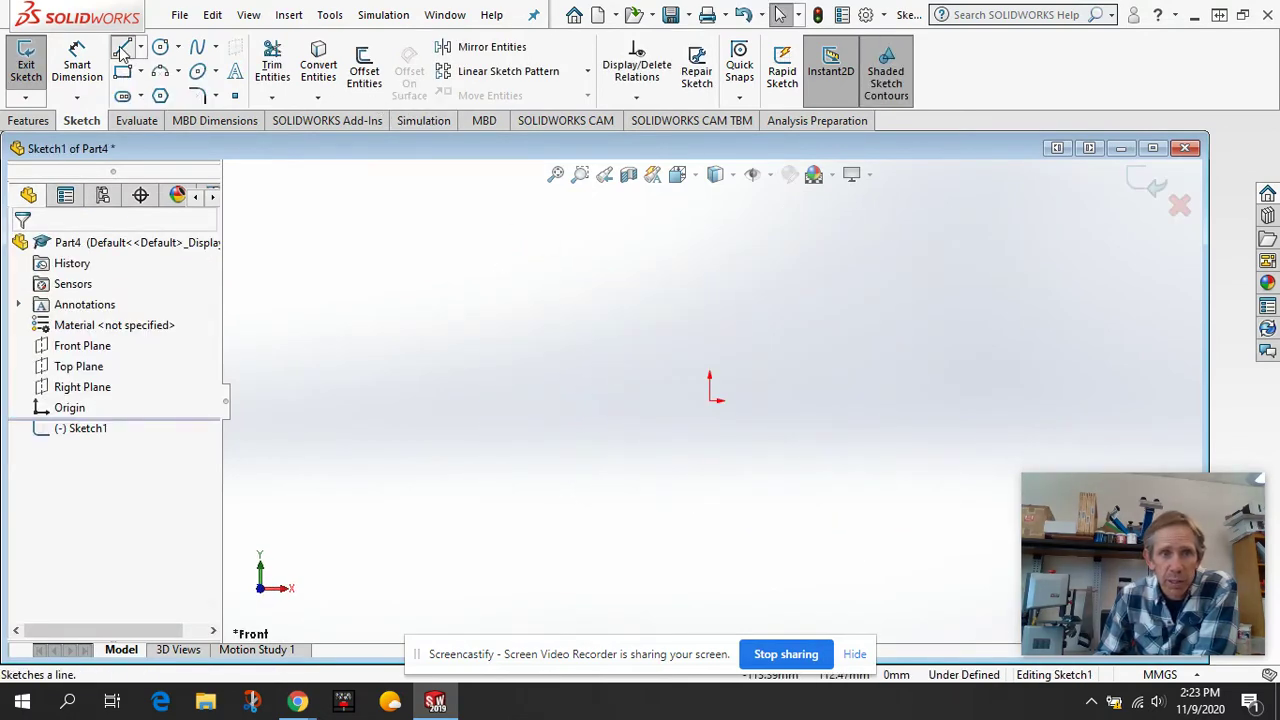
pyautogui.click(709, 399)
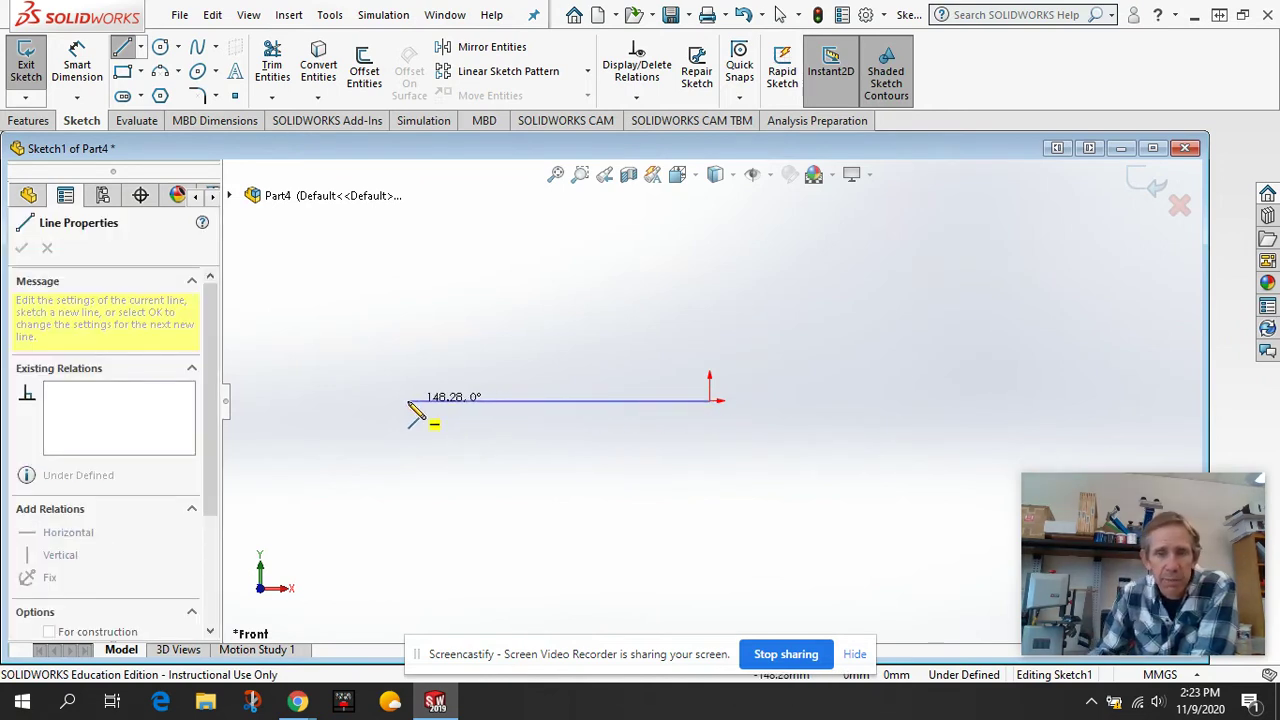
pyautogui.click(407, 401)
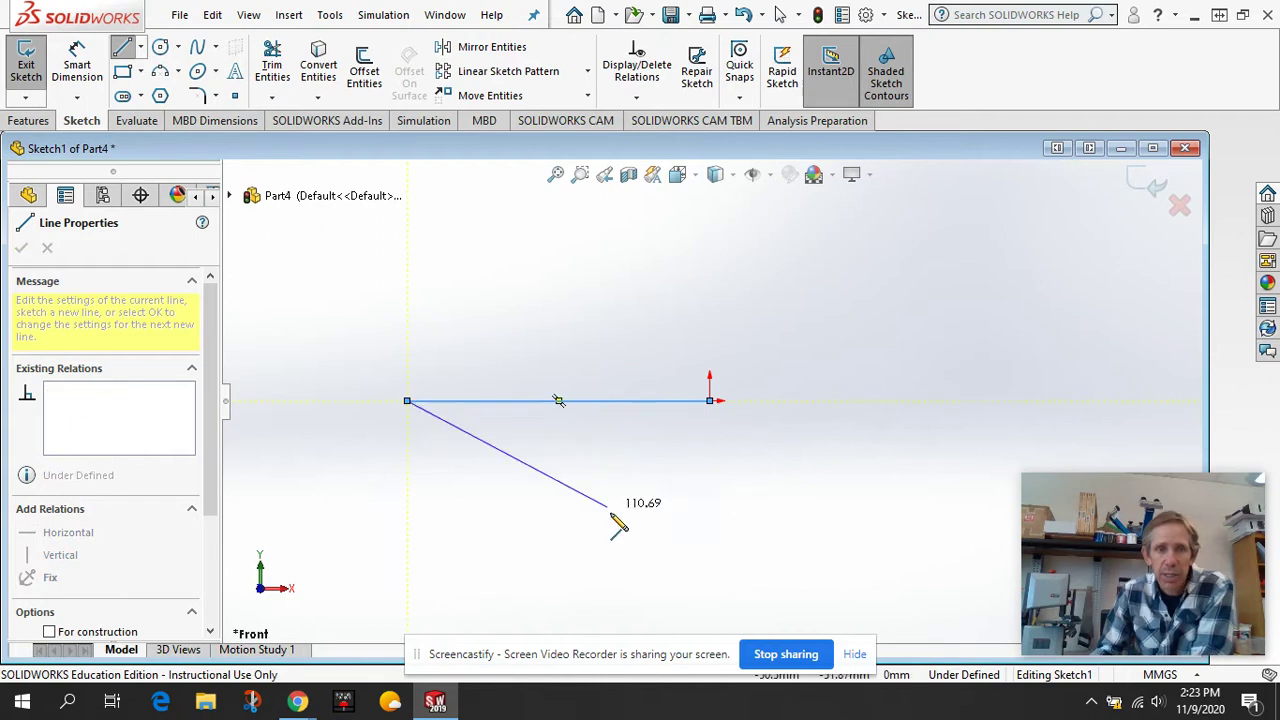
pyautogui.press('Escape')
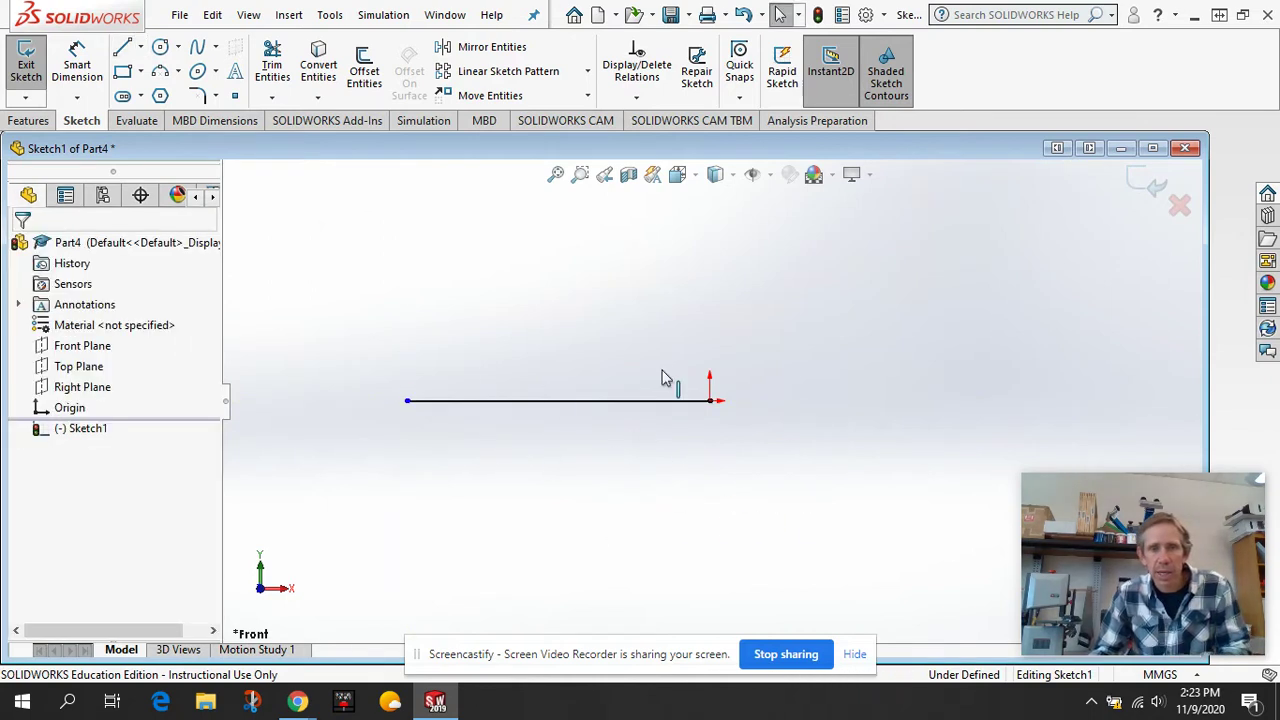
# Step: Dimension the horizontal line's length to 1103 mm, with the dimension placed below it
pyautogui.click(77, 65)
pyautogui.click(527, 402)
pyautogui.click(541, 478)
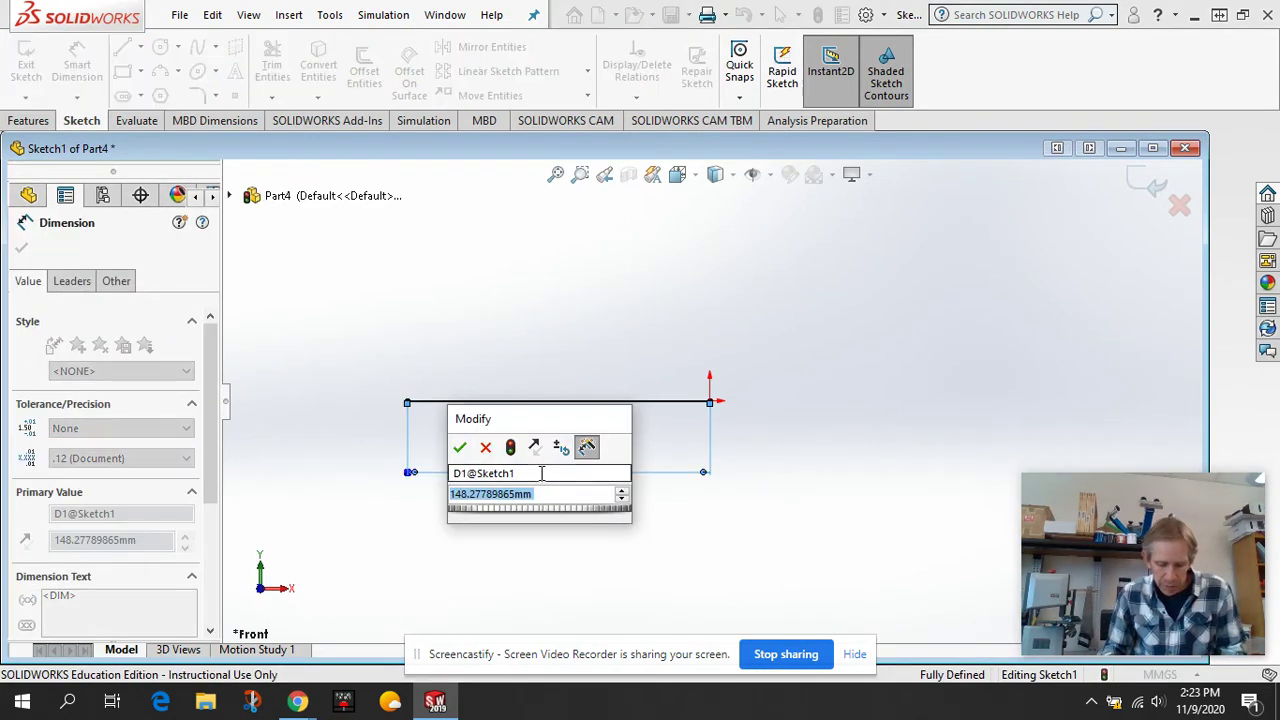
pyautogui.write('1103')
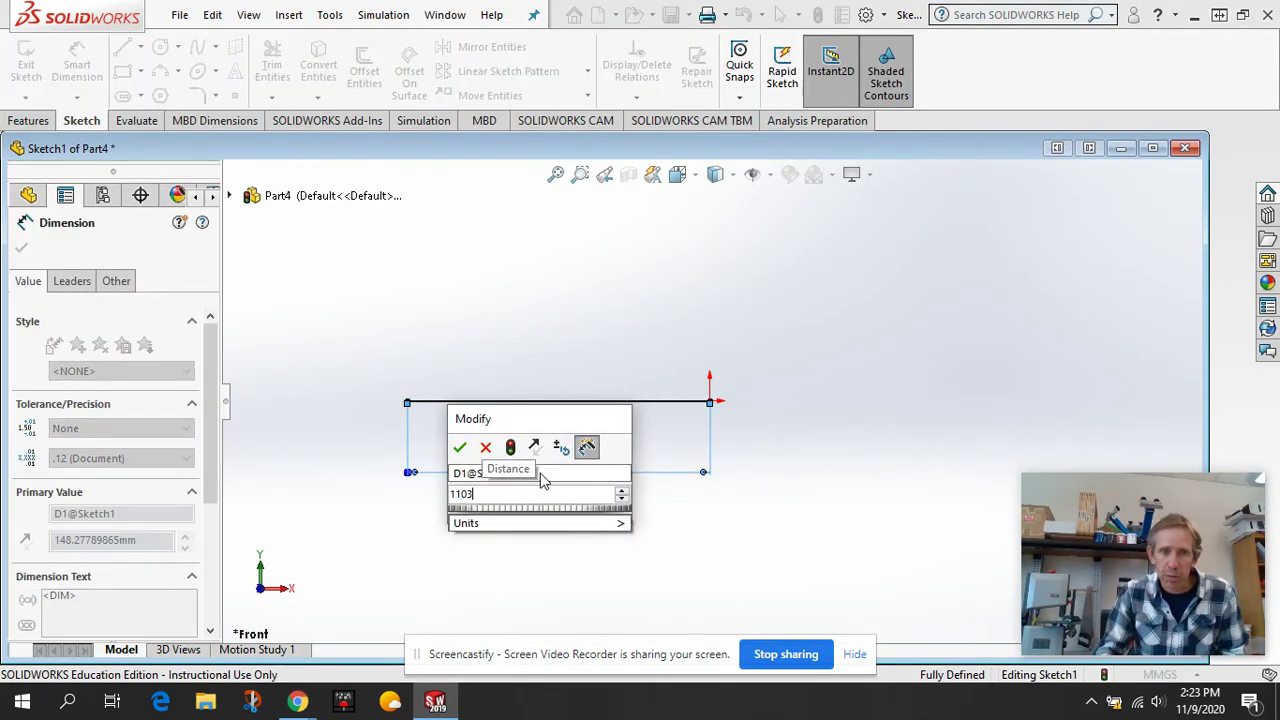
pyautogui.press('Return')
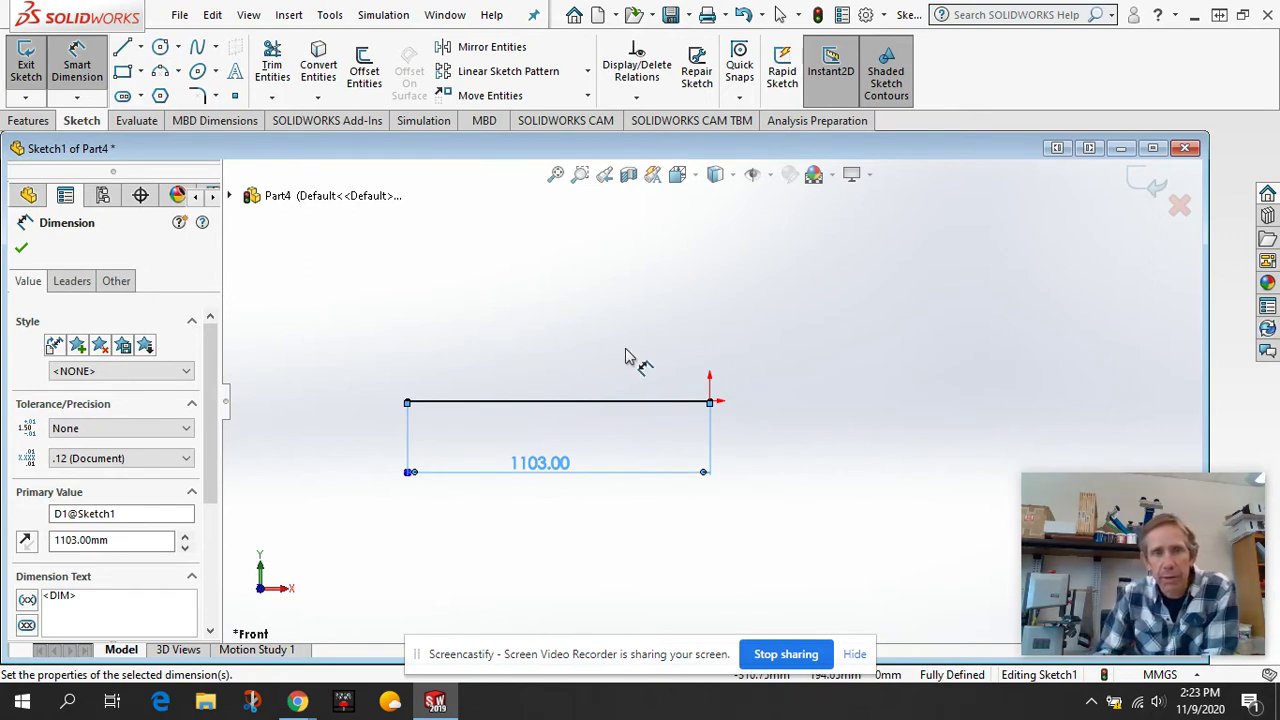
# Step: Offset the horizontal line 60 mm downward as a parallel line with its offset dimension
pyautogui.click(364, 70)
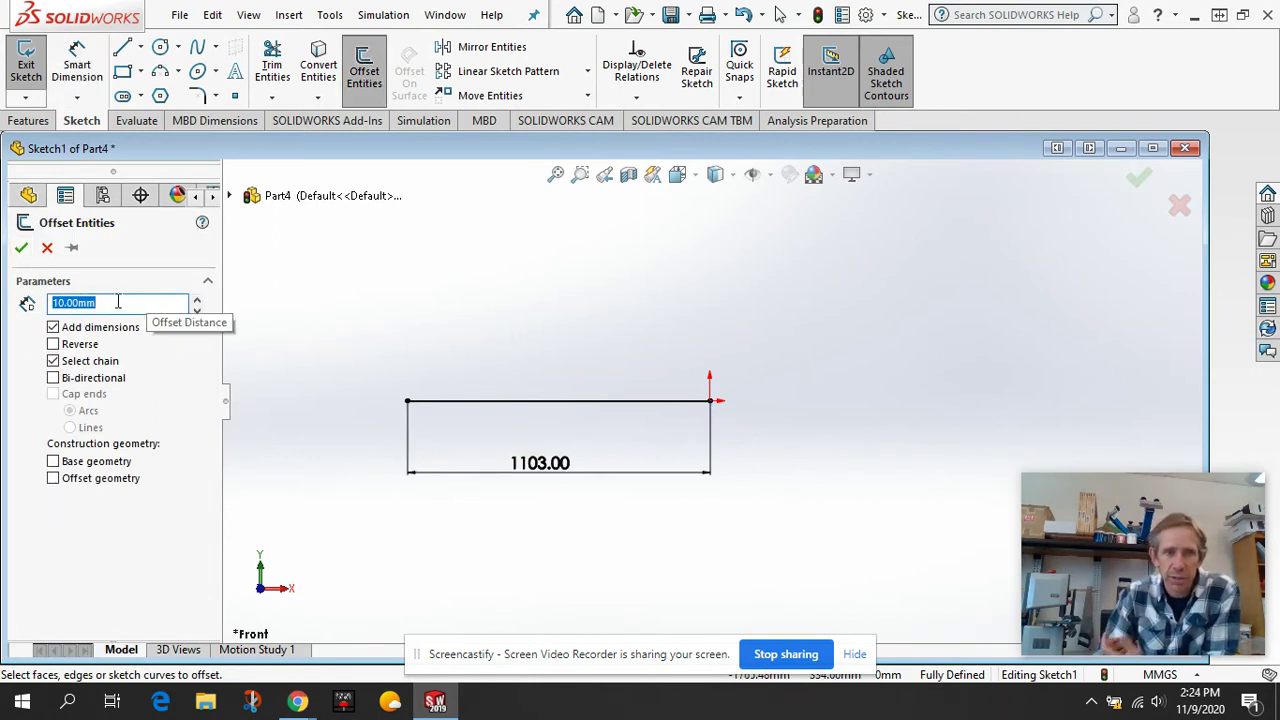
pyautogui.write('60')
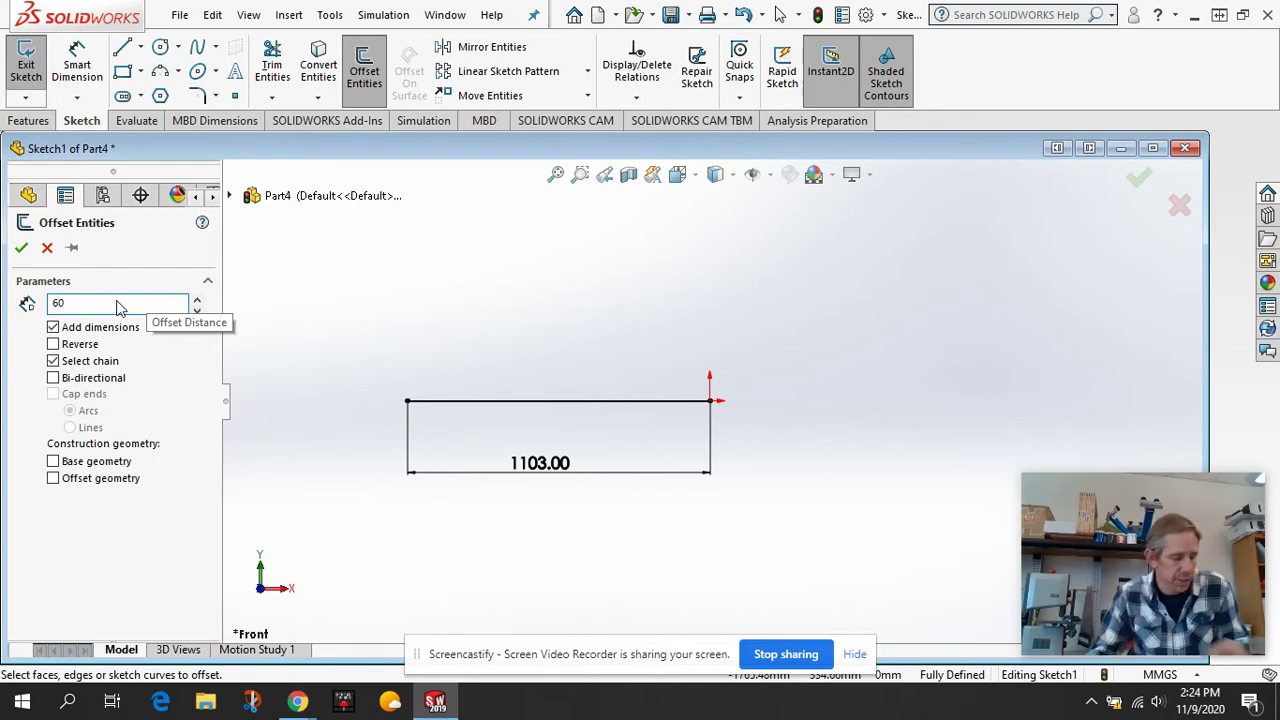
pyautogui.click(491, 412)
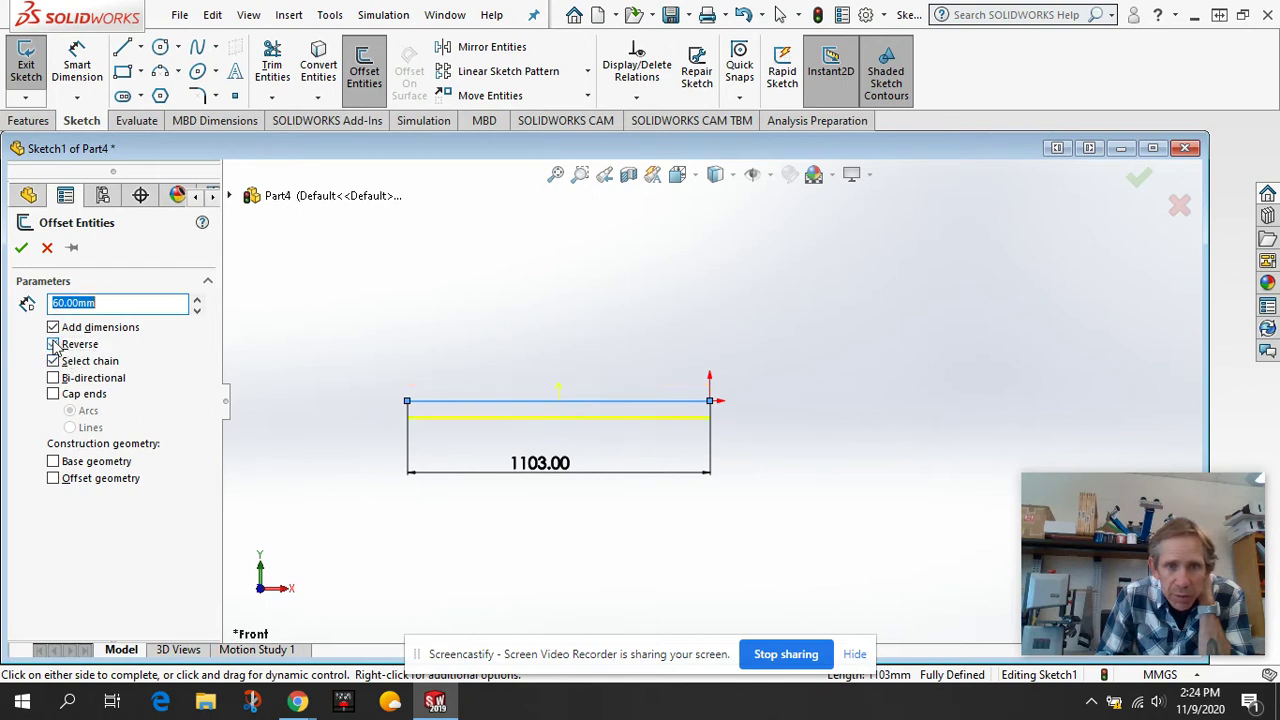
pyautogui.click(28, 245)
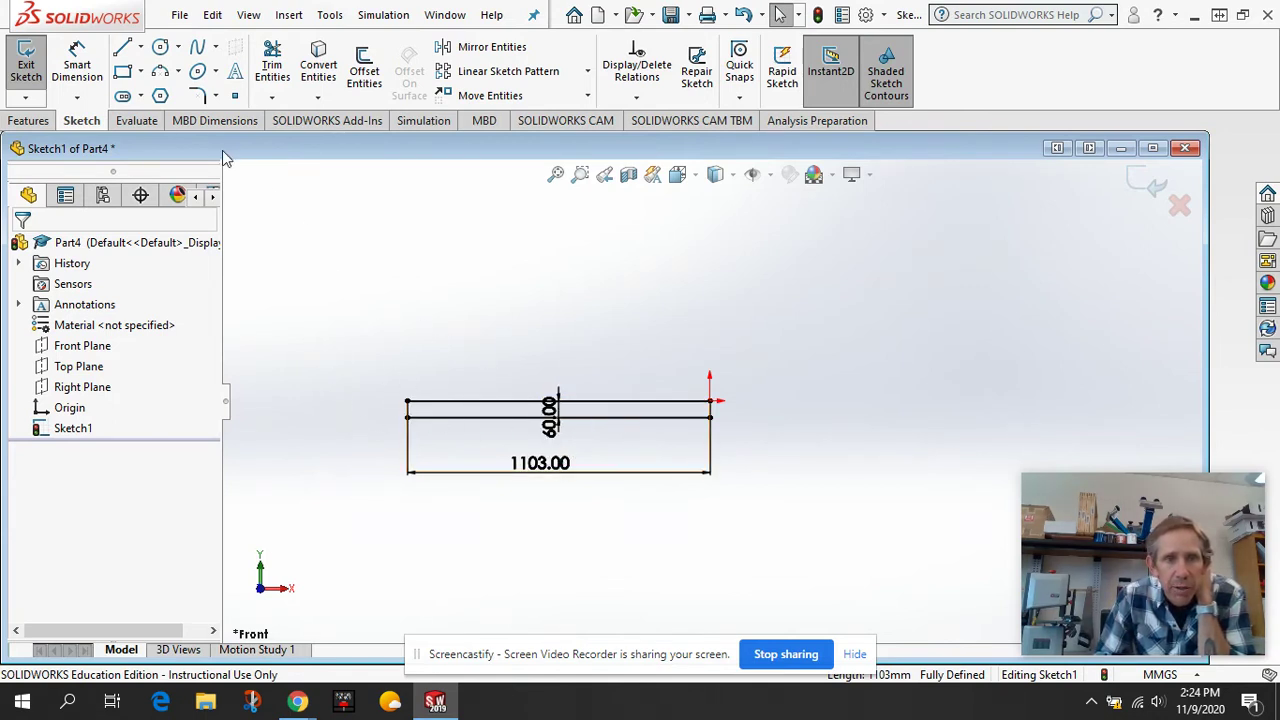
# Step: Draw a circle with a radius of about 448 mm centred on the upper horizontal line's left endpoint
pyautogui.click(160, 48)
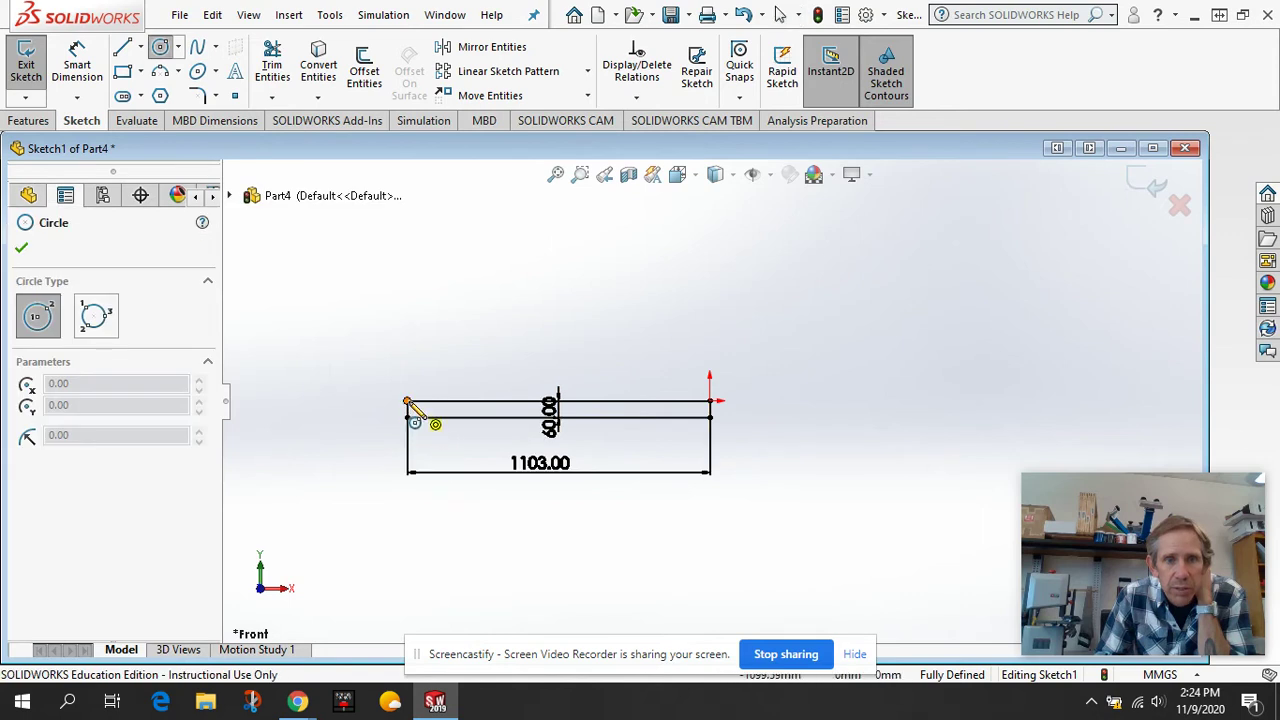
pyautogui.click(408, 402)
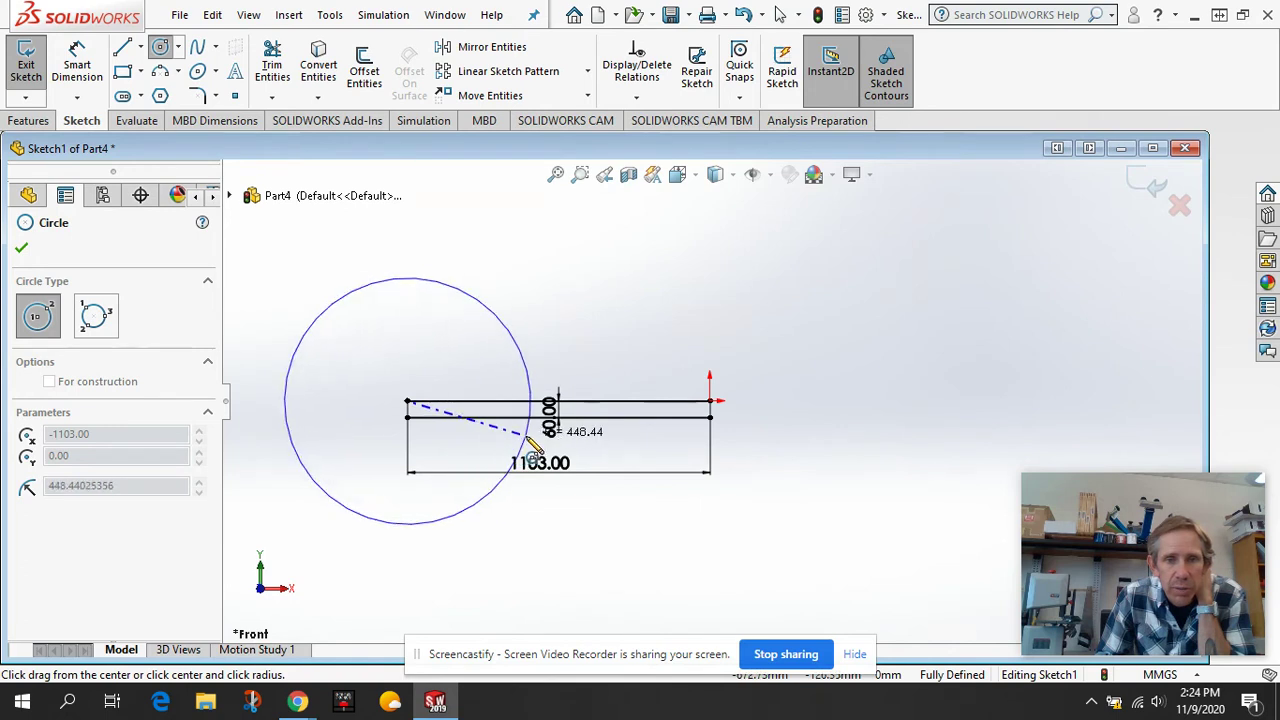
pyautogui.click(530, 440)
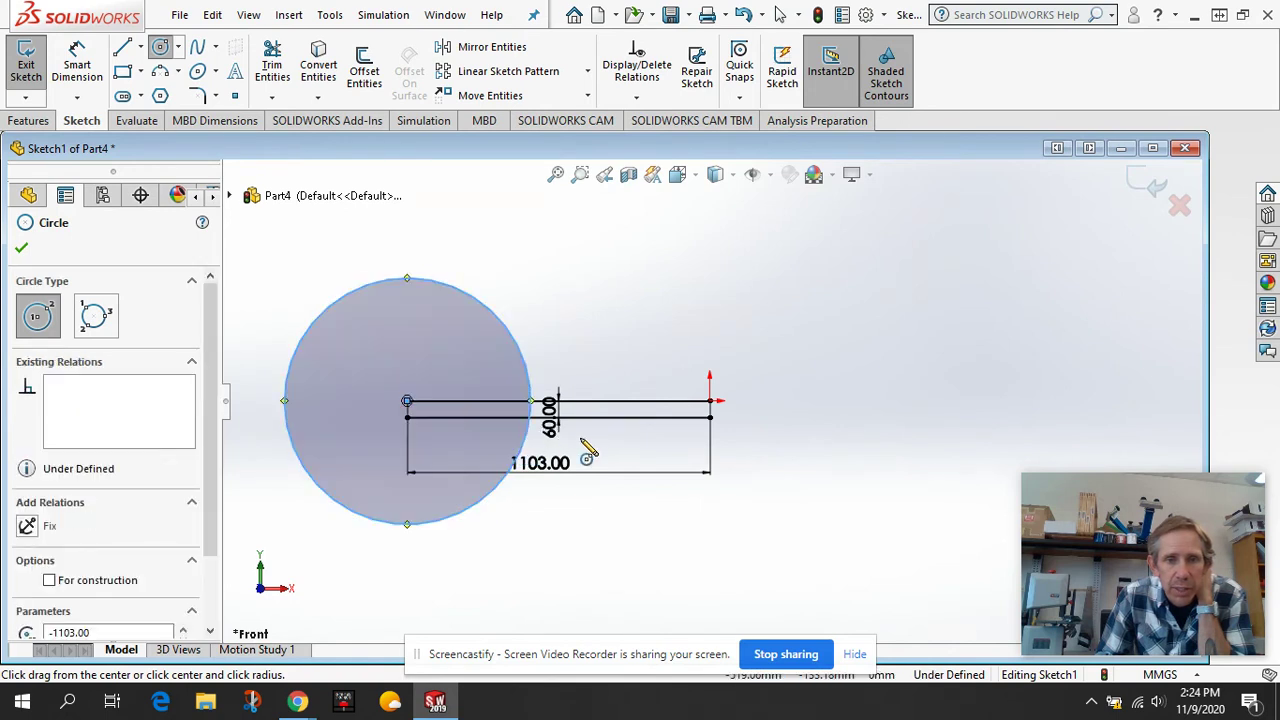
# Step: Dimension the circle's diameter to 864 mm
pyautogui.click(77, 50)
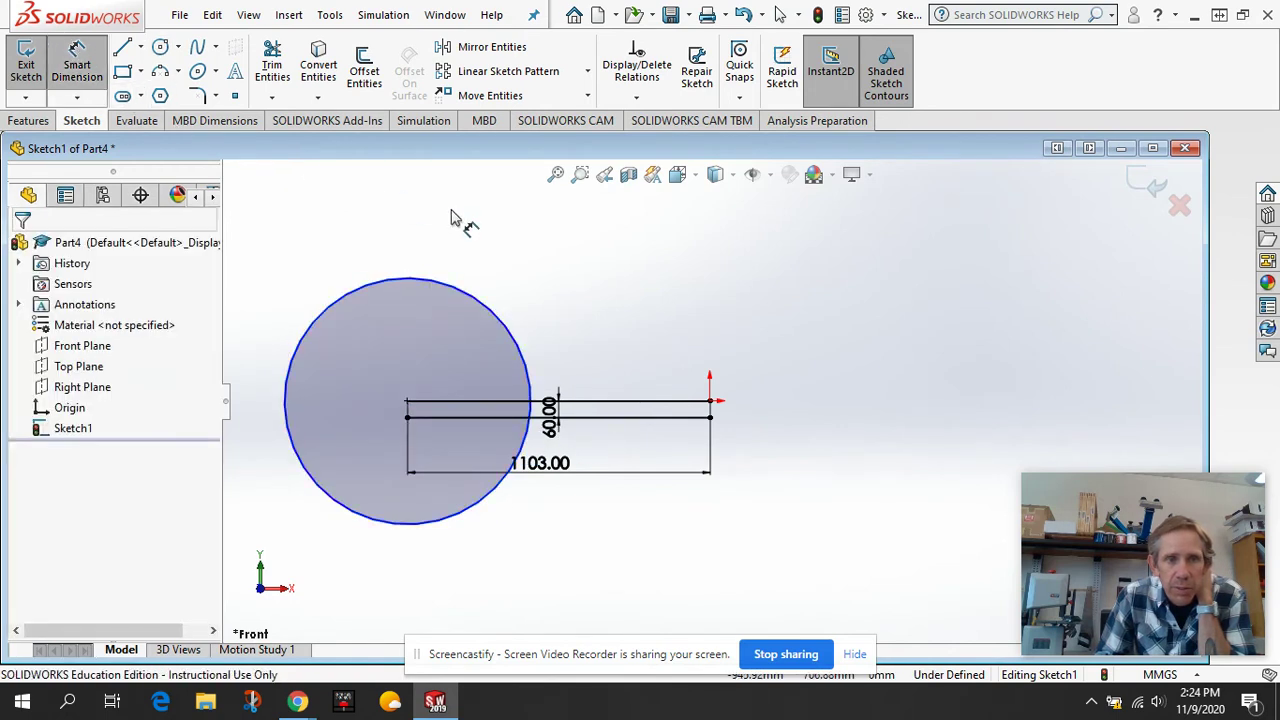
pyautogui.click(477, 307)
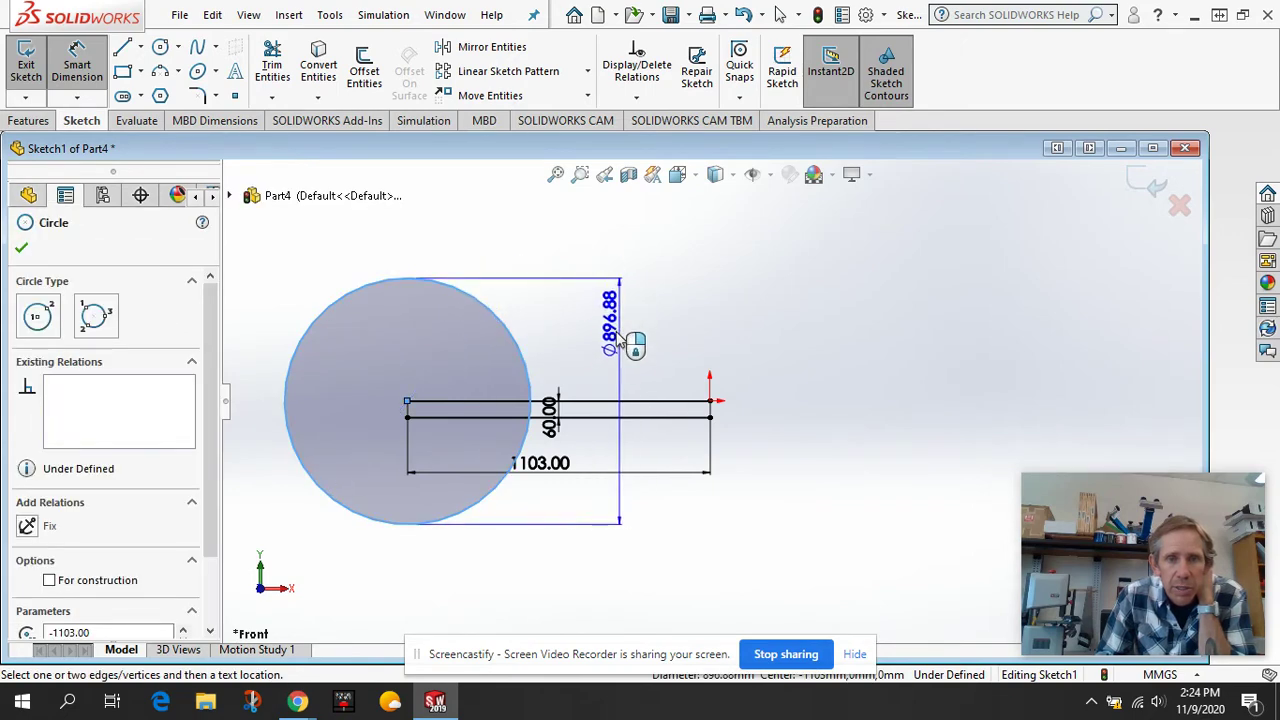
pyautogui.click(643, 337)
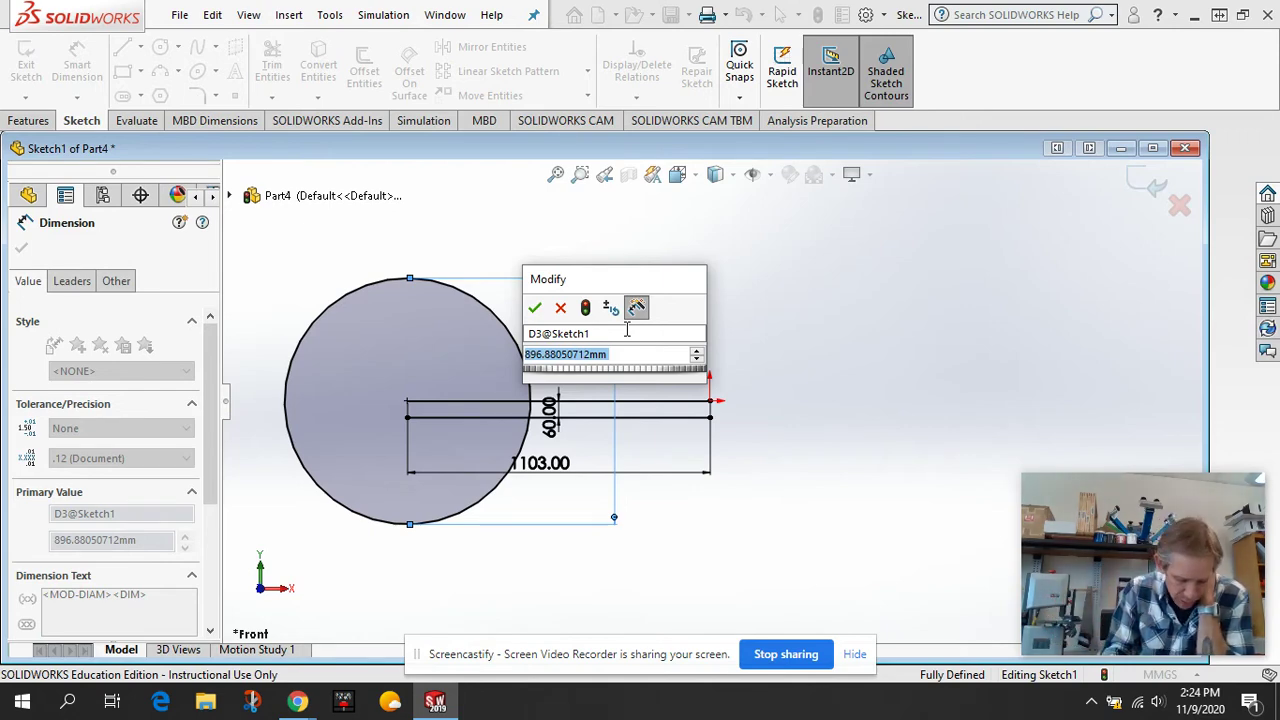
pyautogui.write('864')
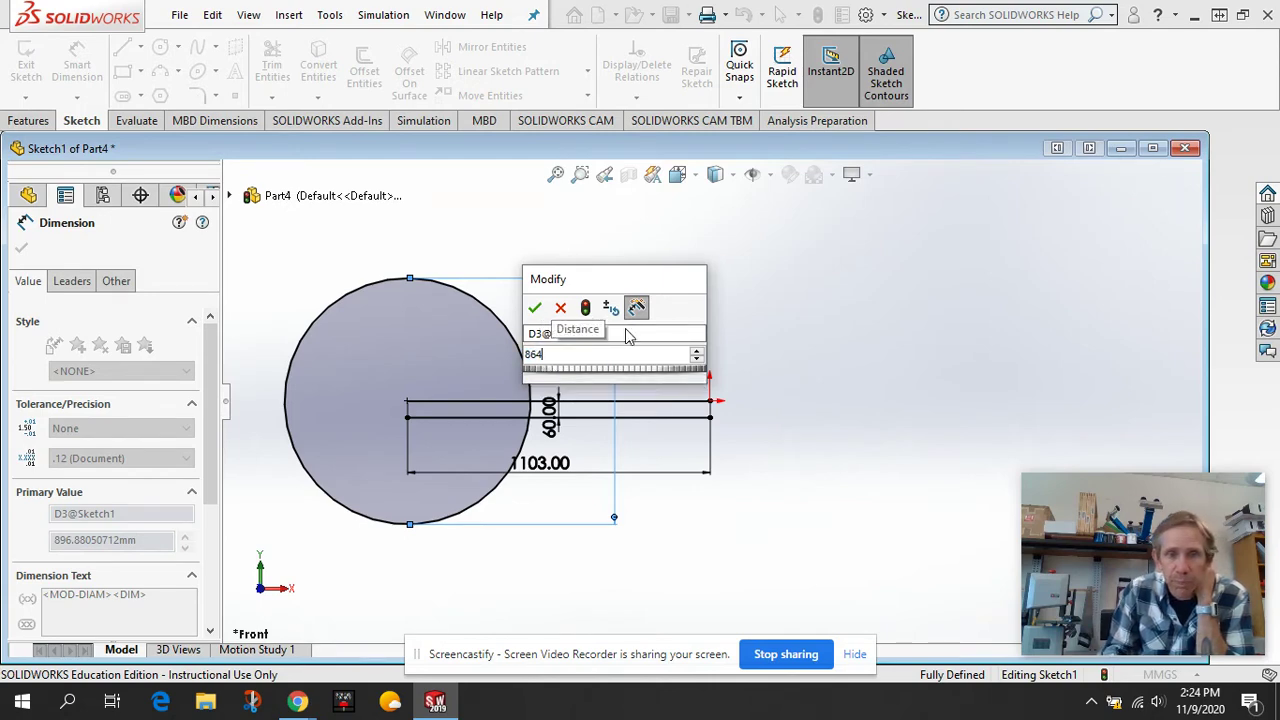
pyautogui.press('Return')
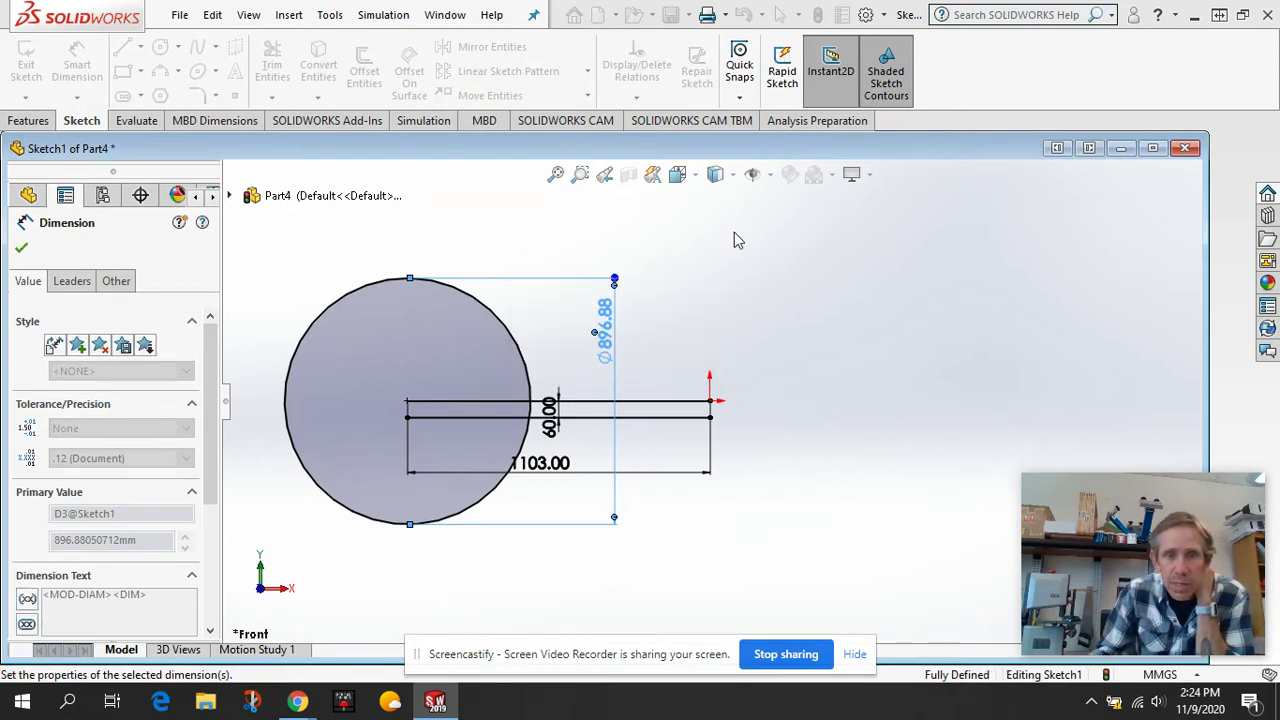
# Step: Draw a line from the circle's centre to the right-hand intersection of the circle with the lower offset line
pyautogui.scroll(-3, 530, 425)
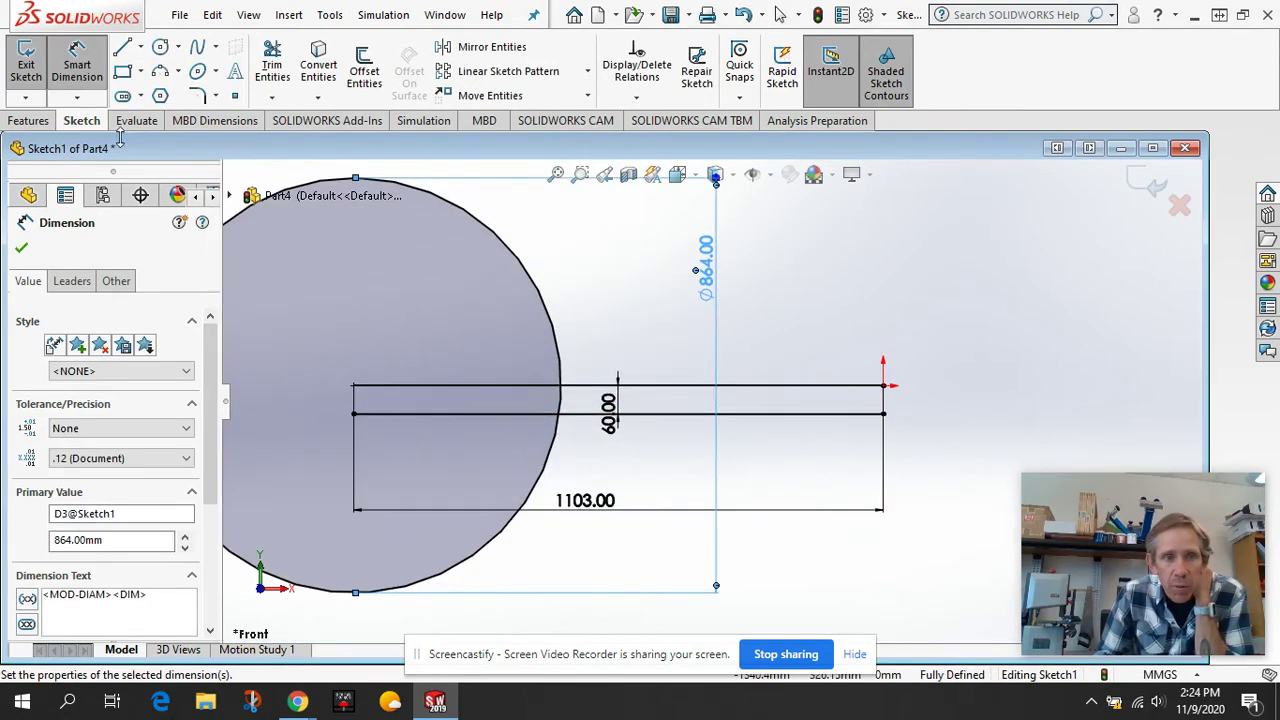
pyautogui.click(122, 48)
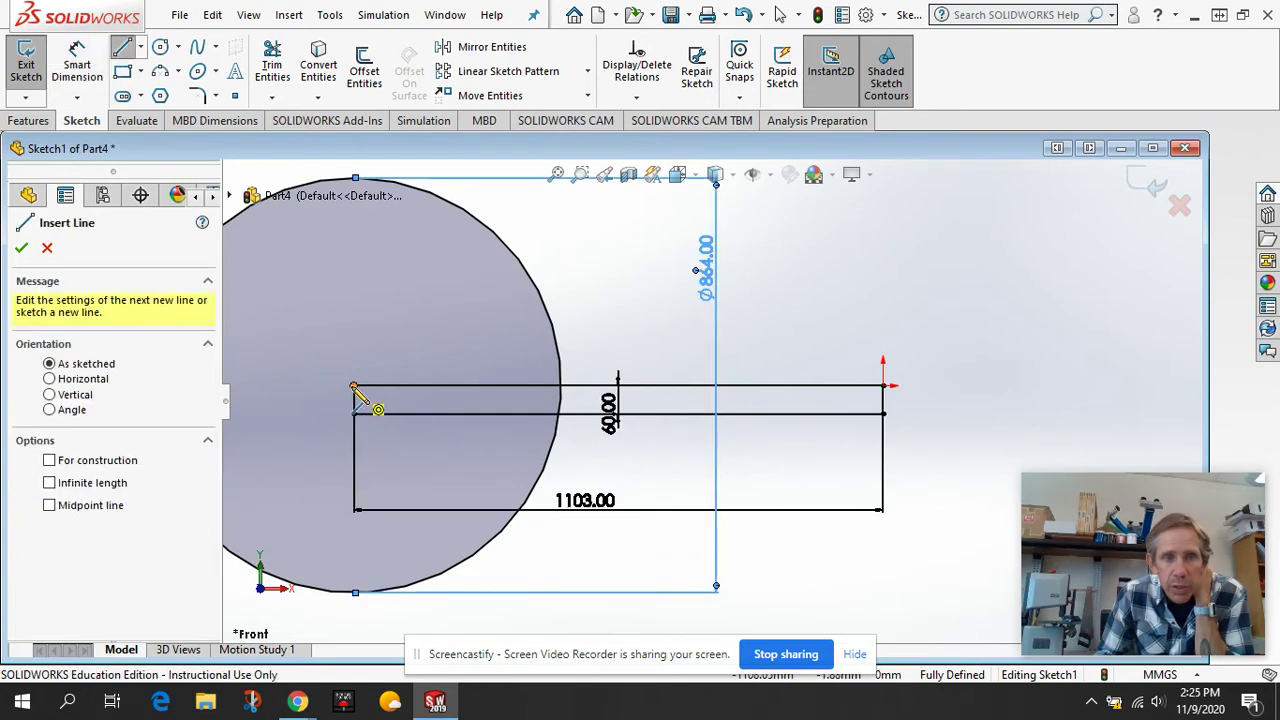
pyautogui.click(353, 386)
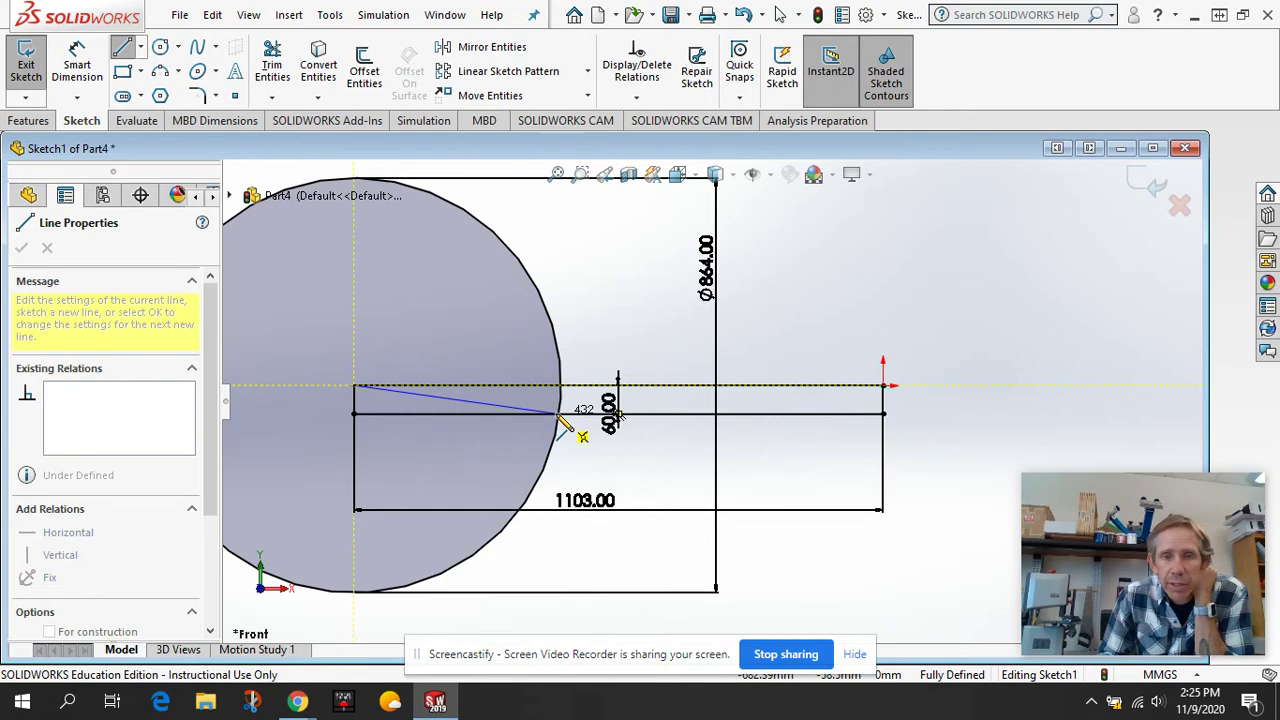
pyautogui.click(558, 414)
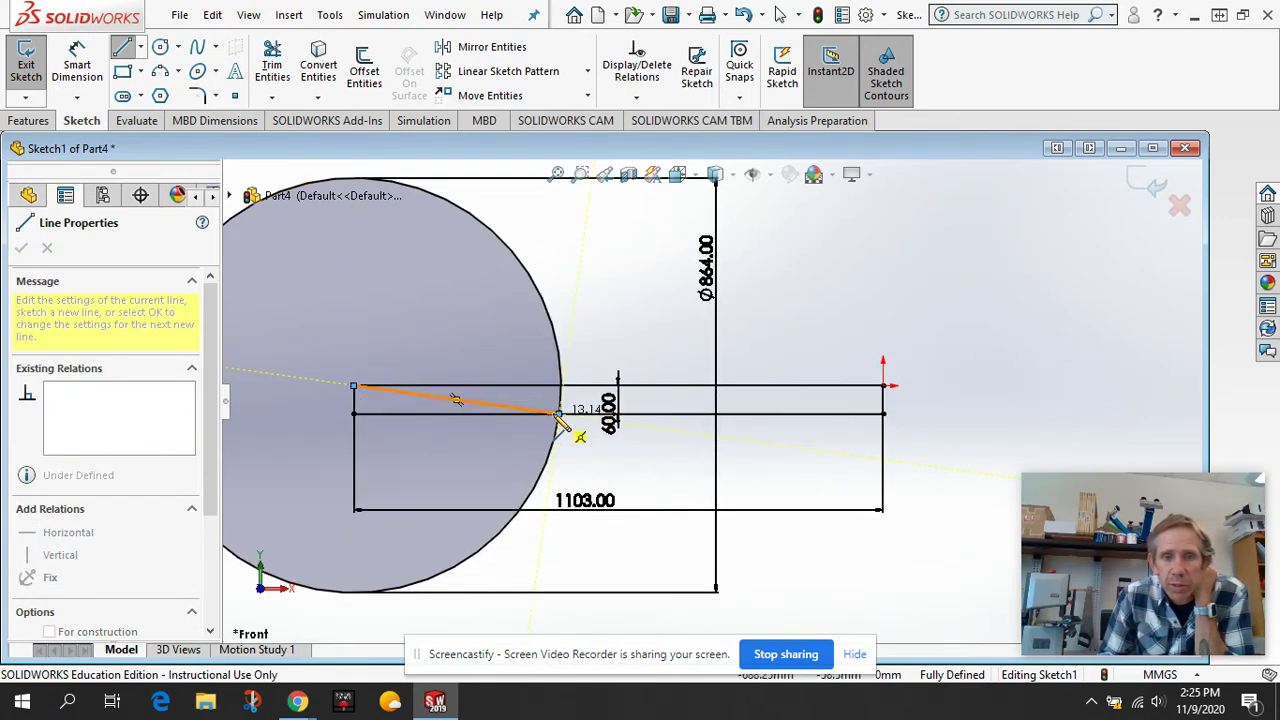
pyautogui.press('Escape')
pyautogui.press('Escape')
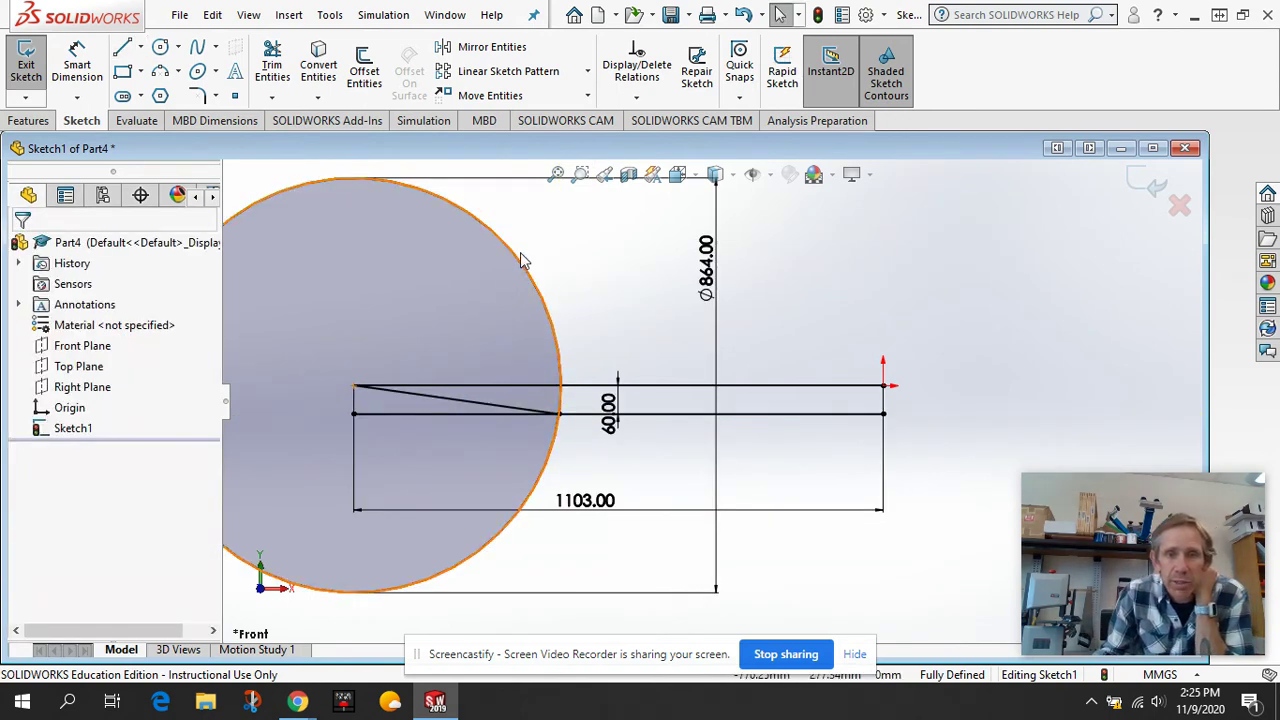
# Step: Delete the 864 mm circle and the lower offset line, keeping the sloped line
pyautogui.rightClick(510, 249)
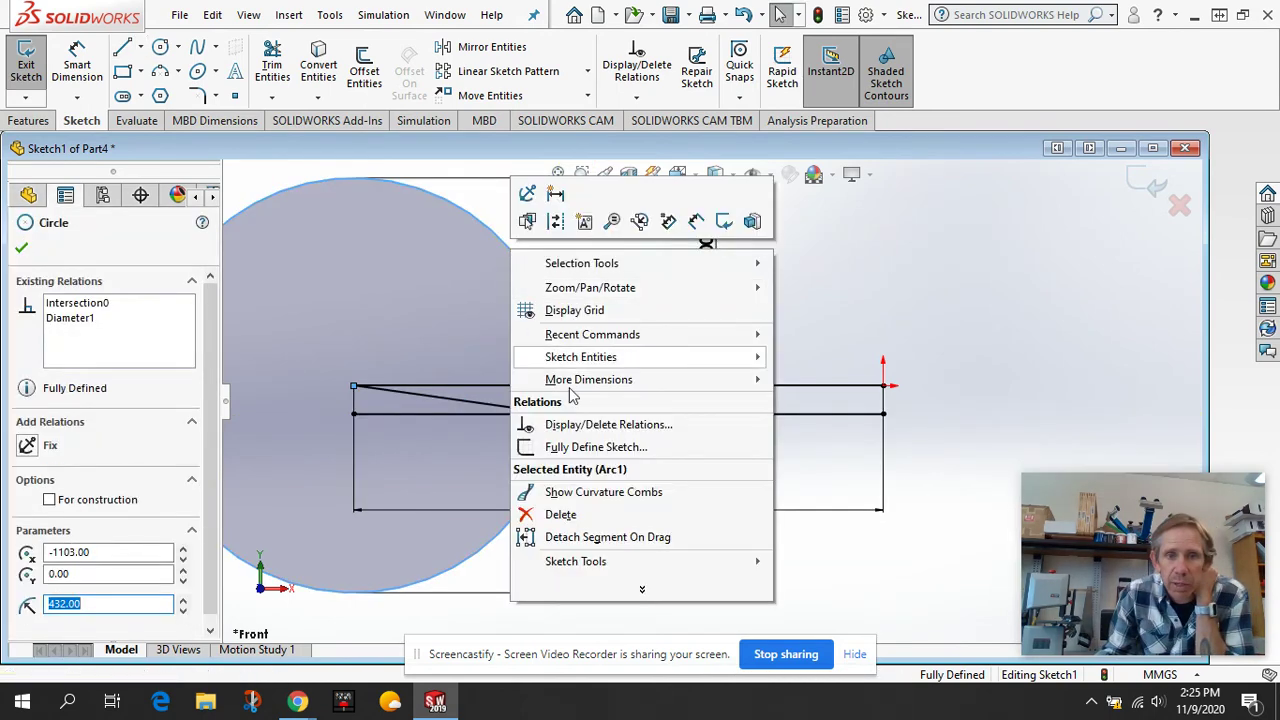
pyautogui.click(584, 517)
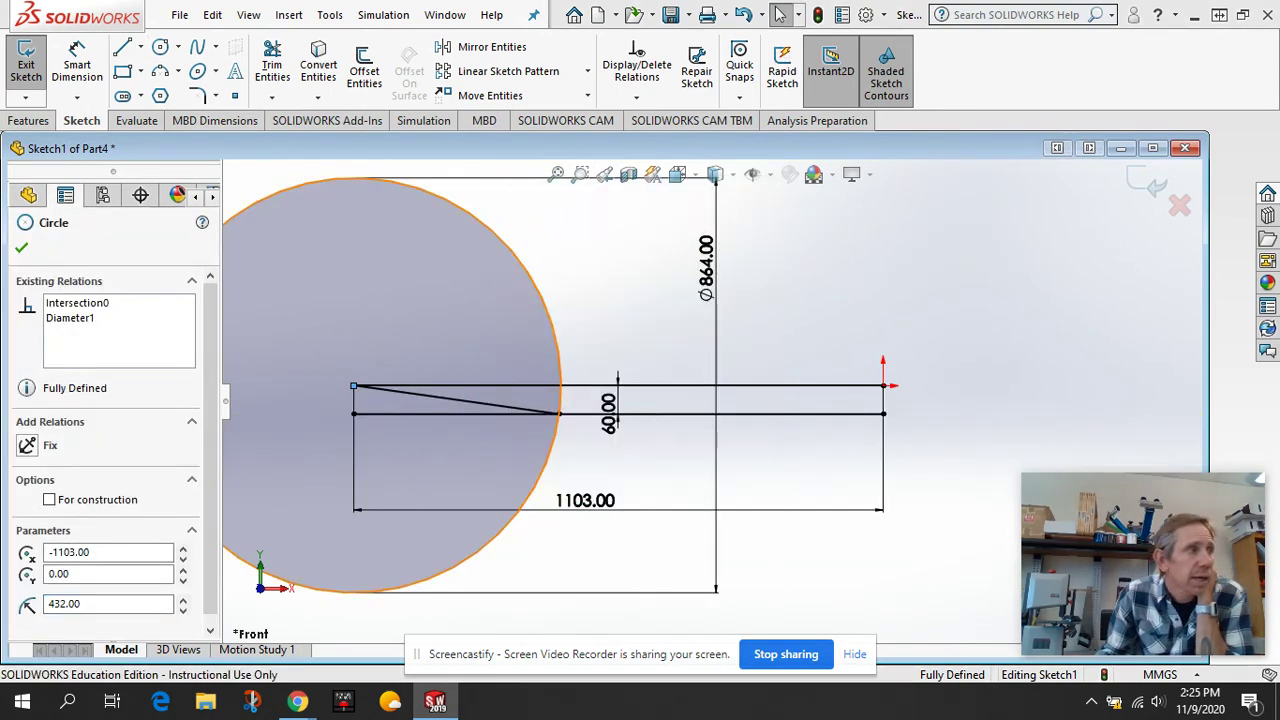
pyautogui.press('Delete')
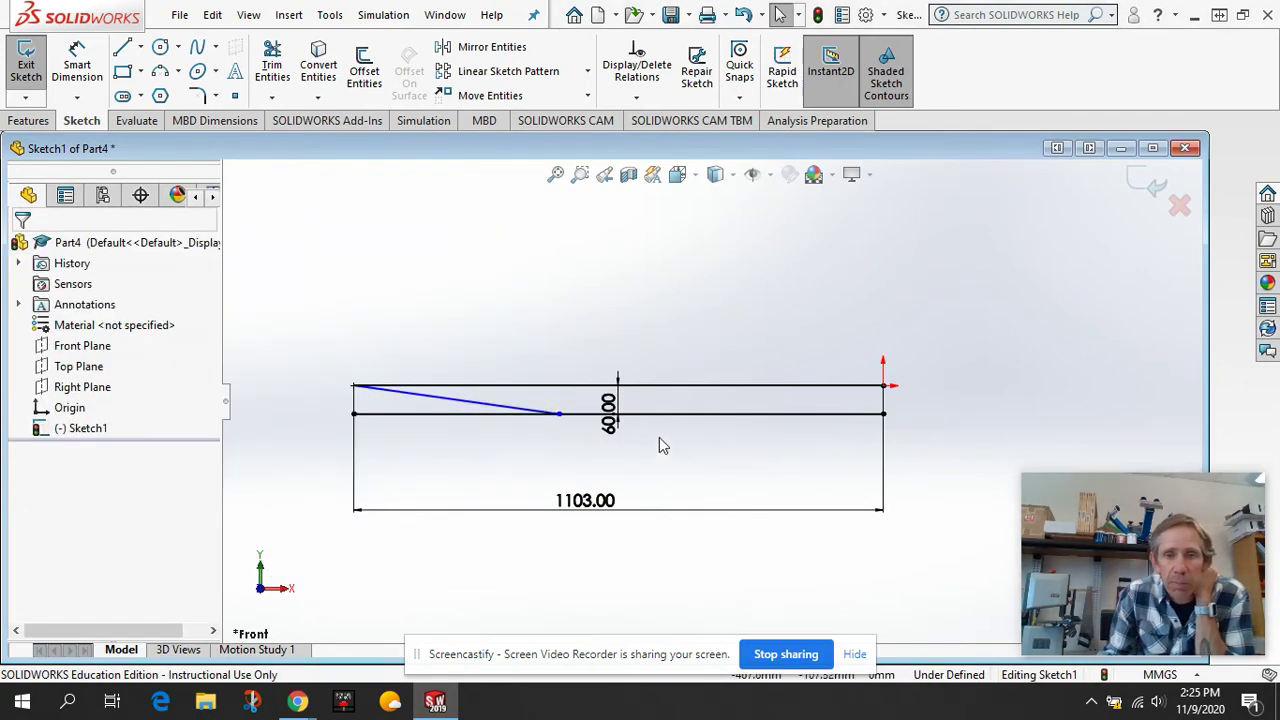
pyautogui.rightClick(668, 418)
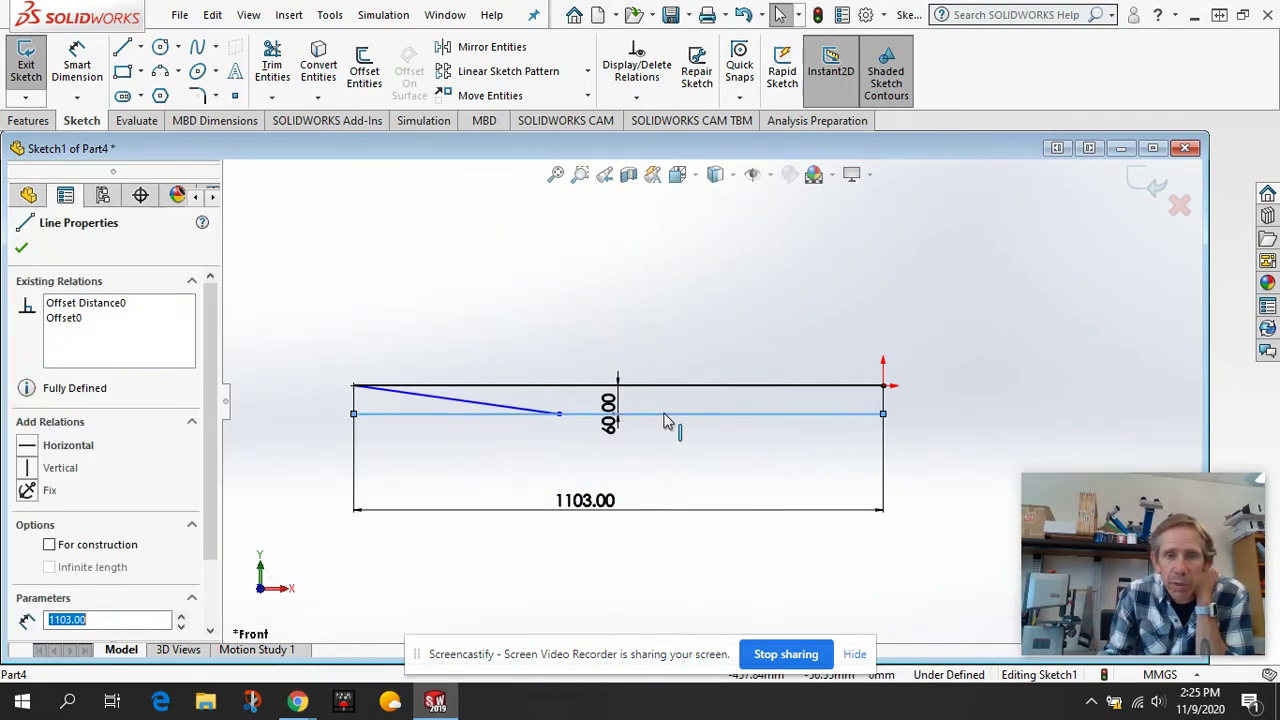
pyautogui.click(714, 633)
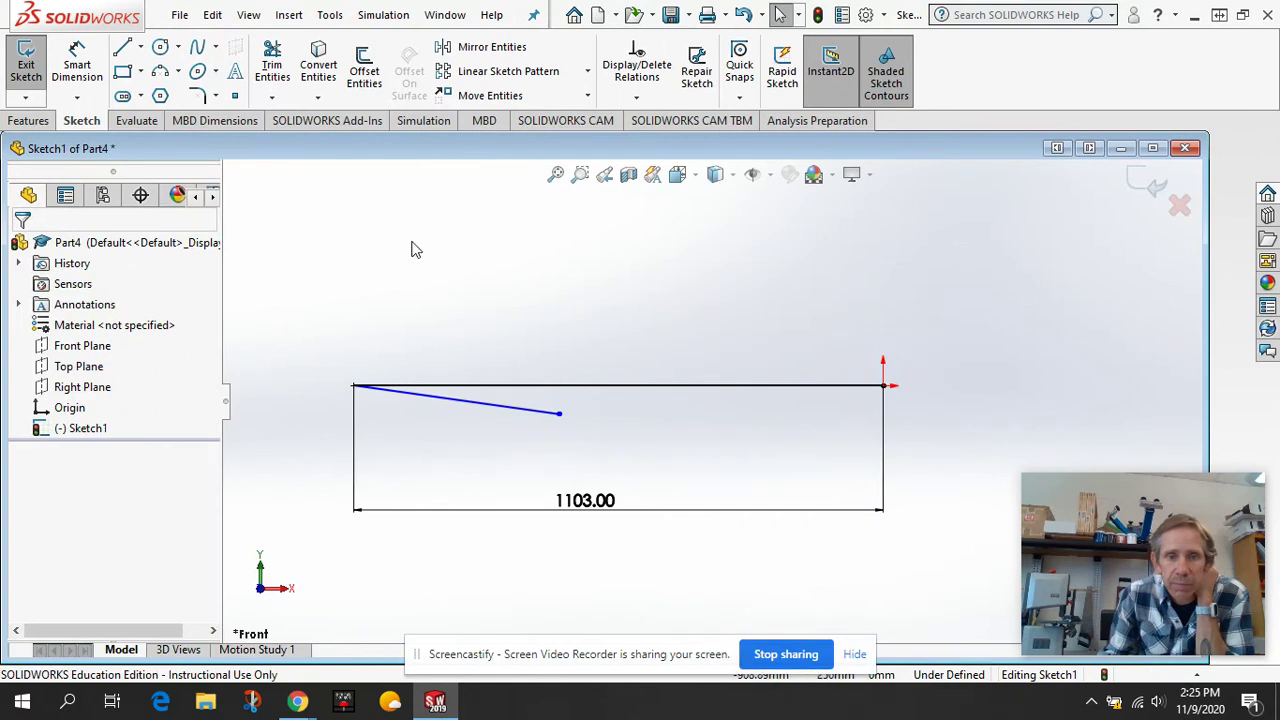
# Step: Draw a line from the sloped line's lower right endpoint up and slightly left, crossing the horizontal line
pyautogui.click(122, 48)
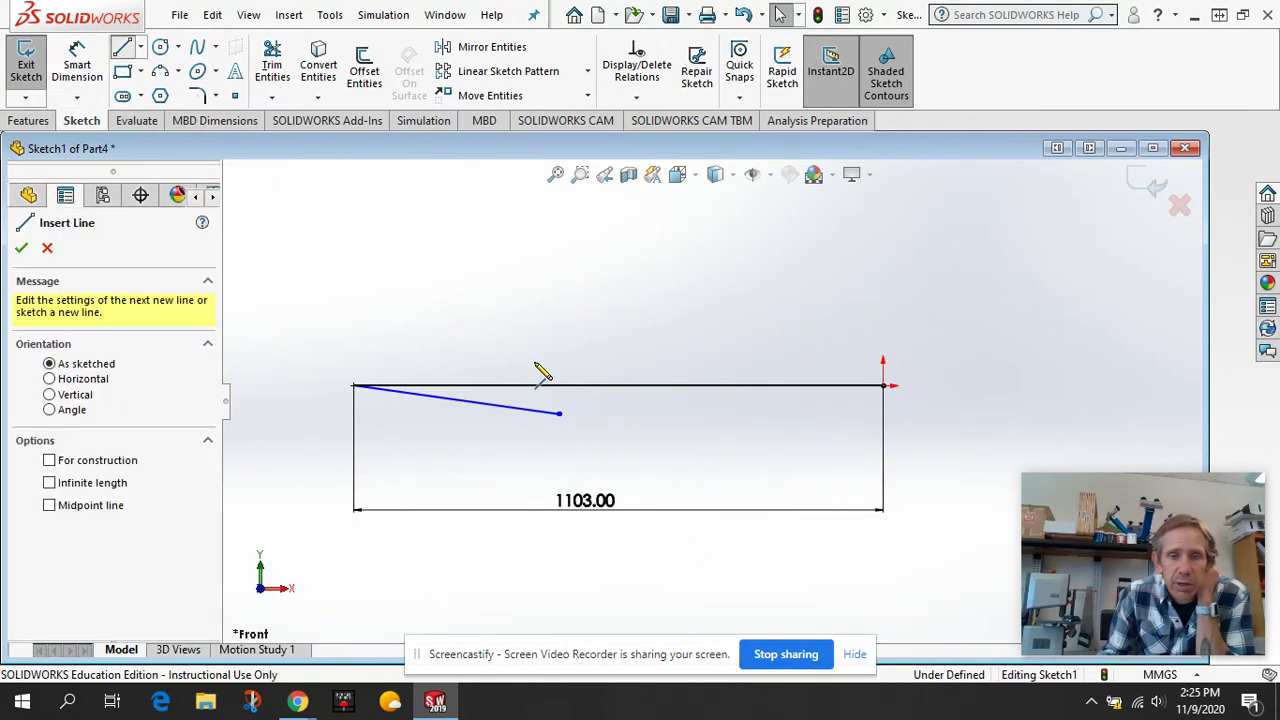
pyautogui.moveTo(558, 413); pyautogui.dragTo(505, 250)
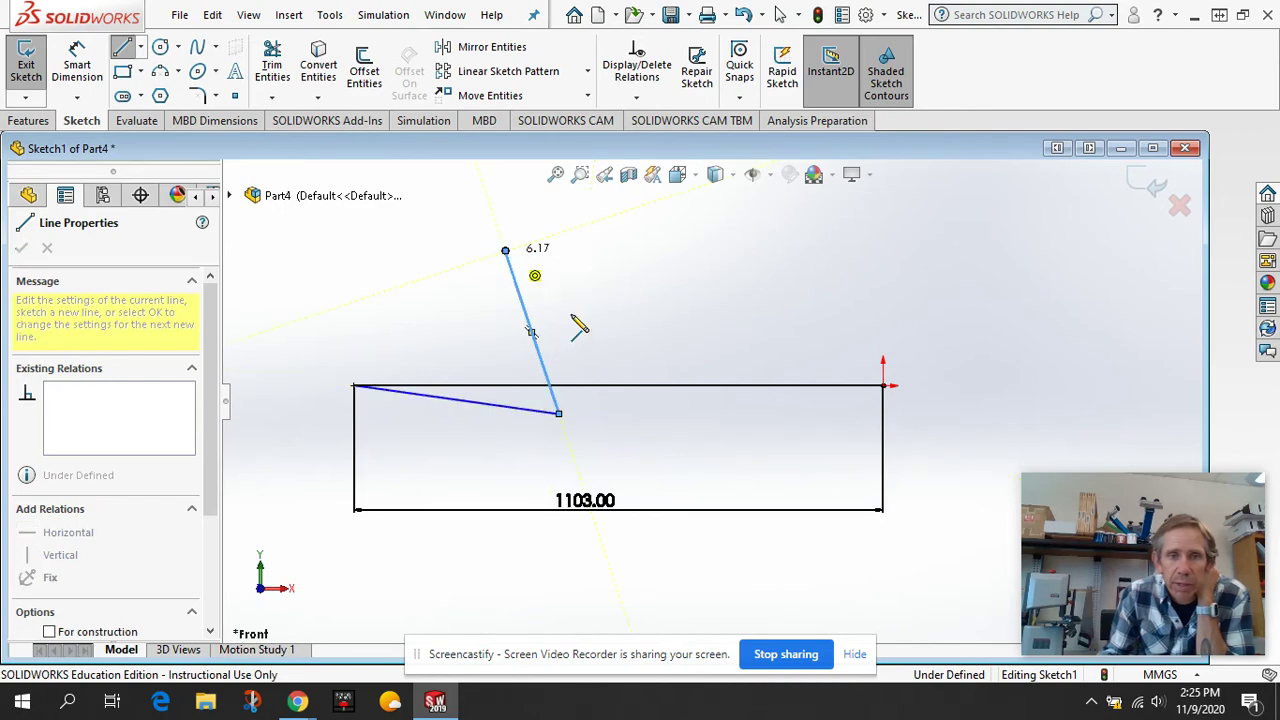
pyautogui.press('Escape')
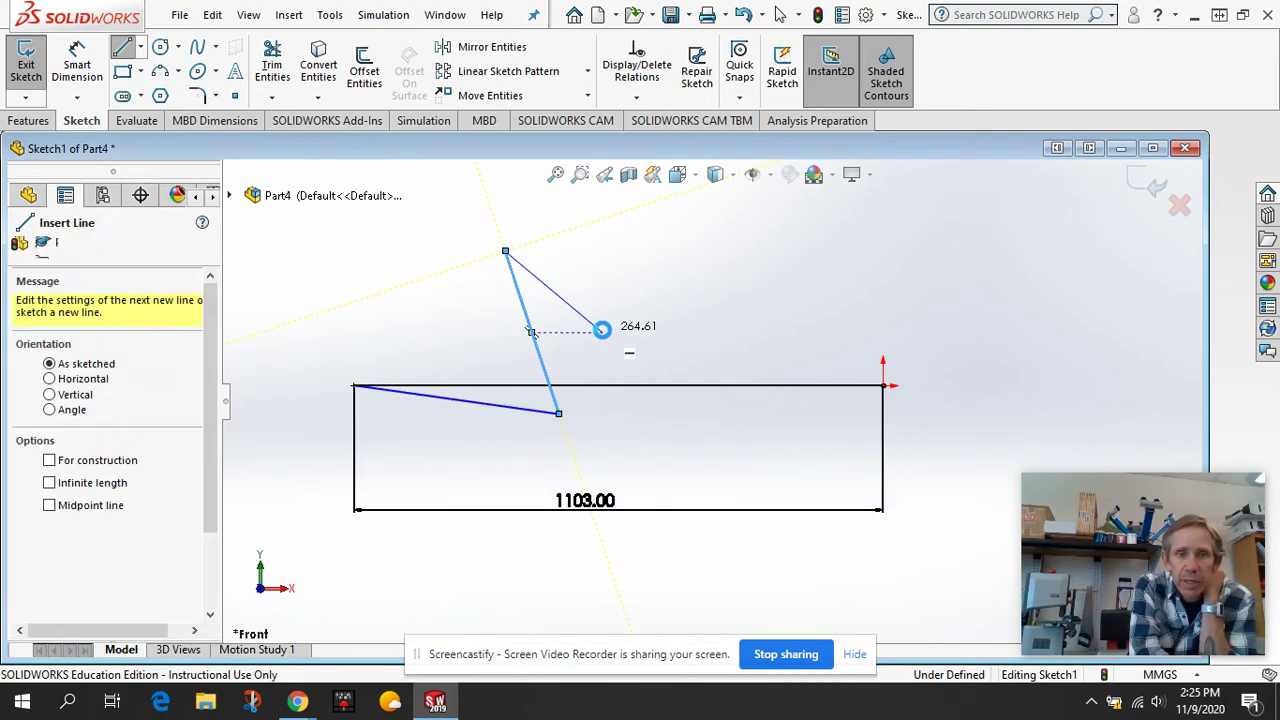
# Step: Dimension the angle between the steep line and the horizontal line on its upper left side to 72.8°
pyautogui.click(77, 62)
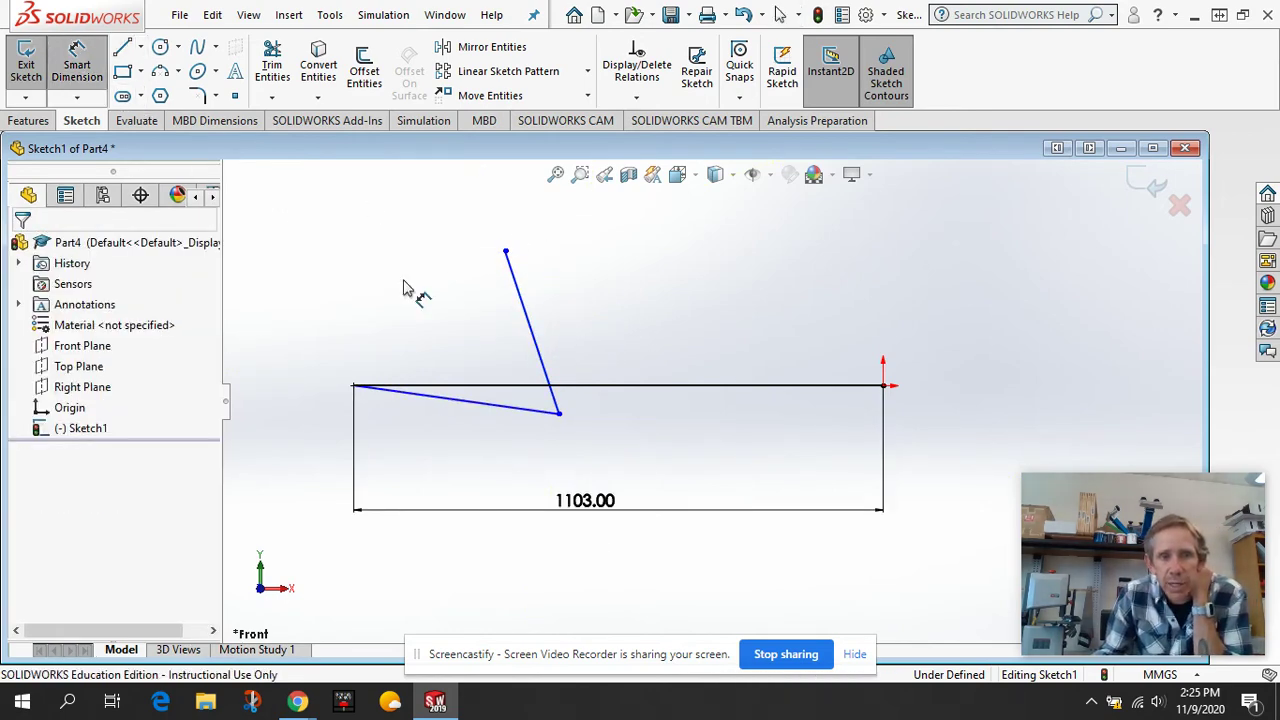
pyautogui.click(530, 322)
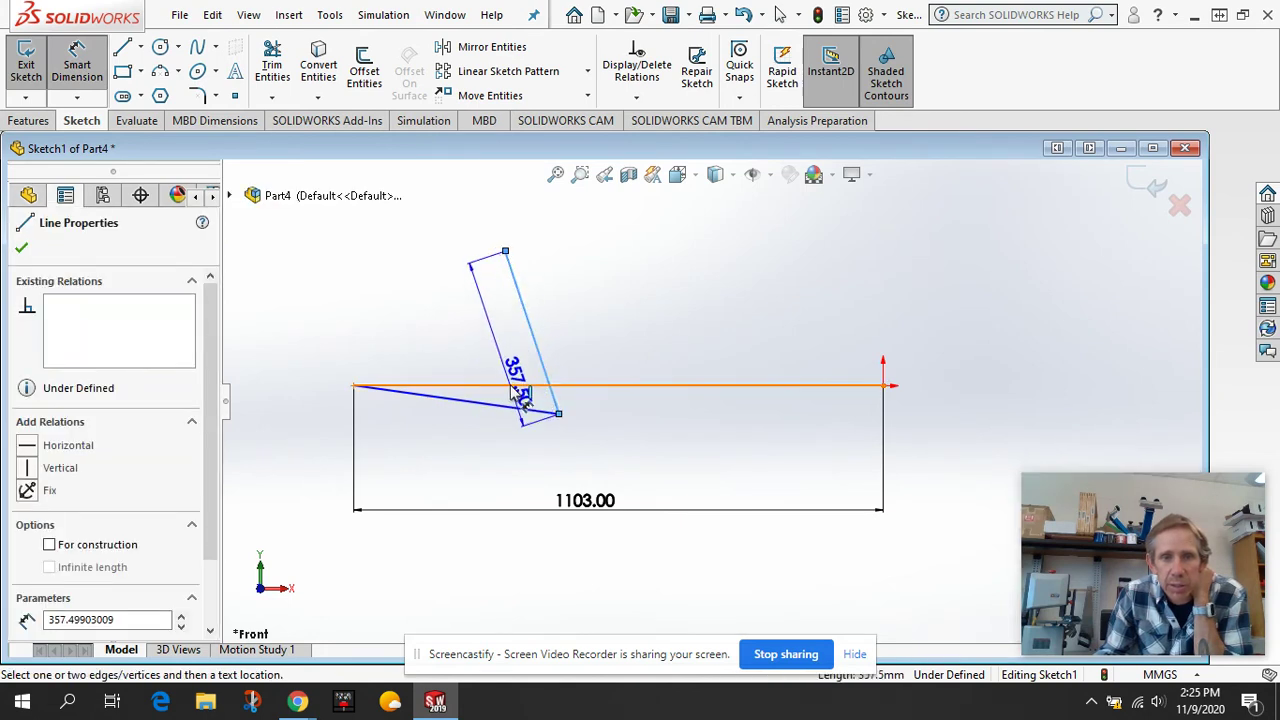
pyautogui.click(518, 386)
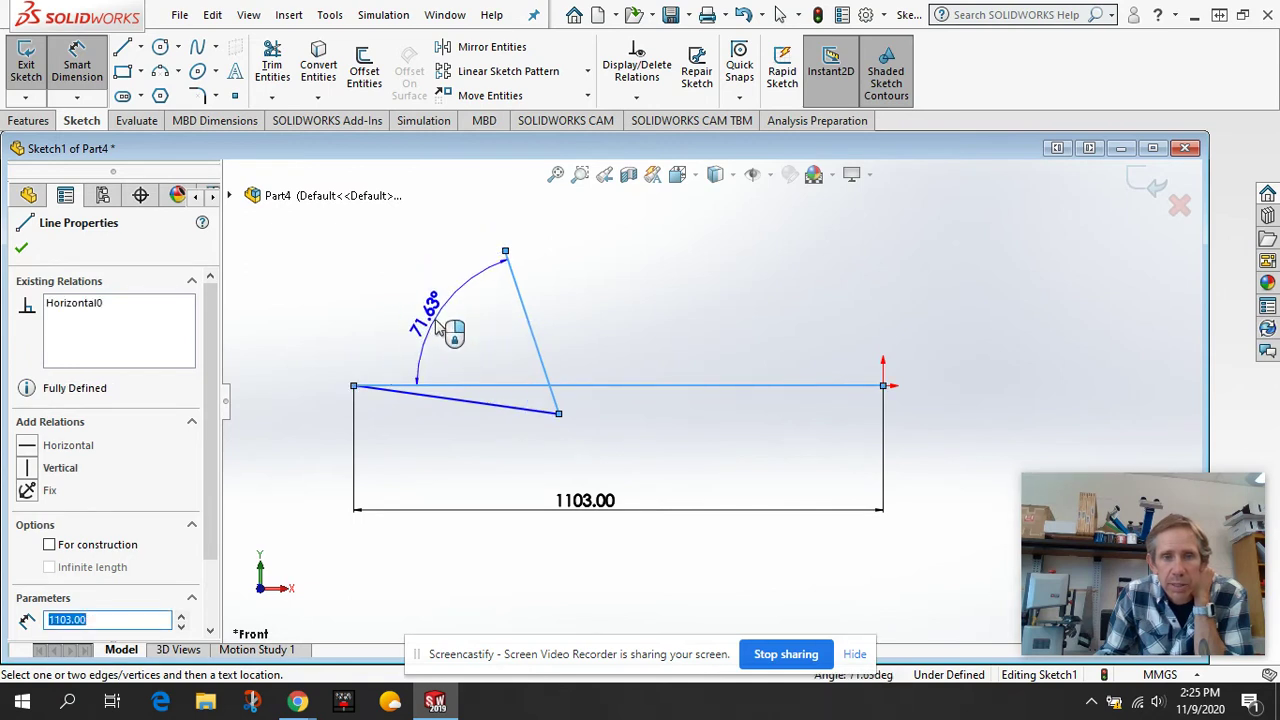
pyautogui.click(503, 380)
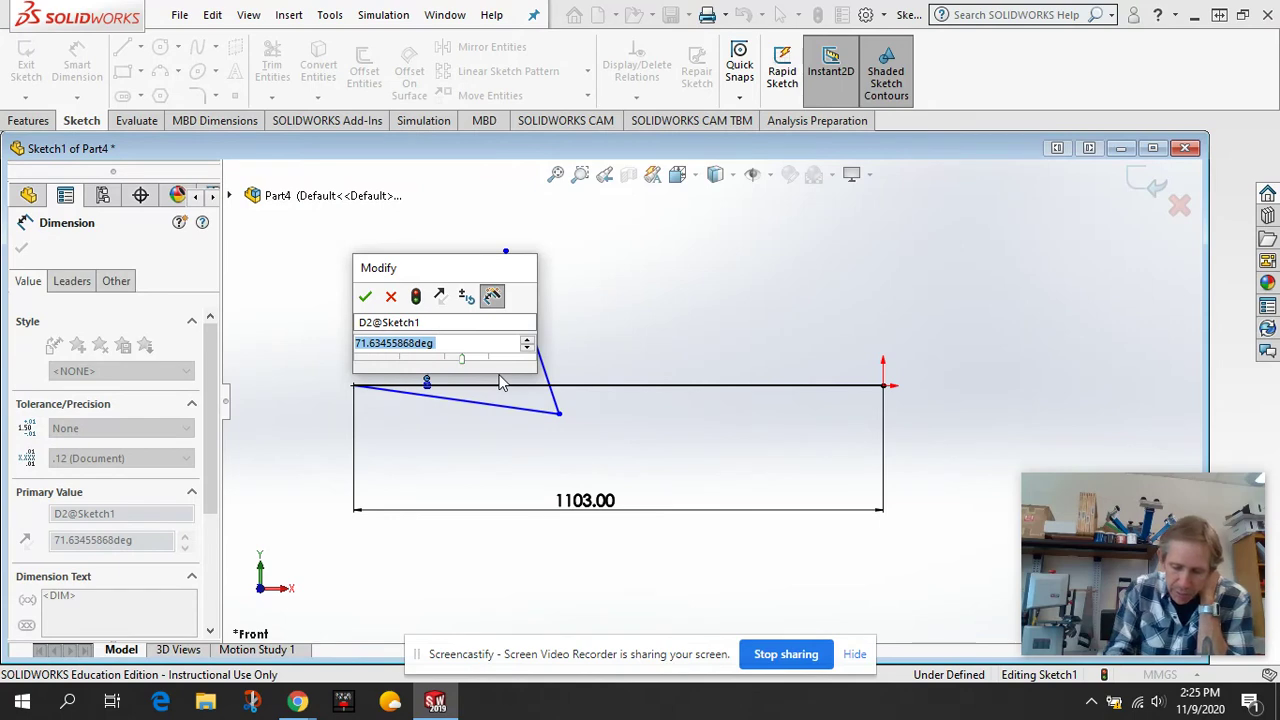
pyautogui.write('120')
pyautogui.press('Escape')
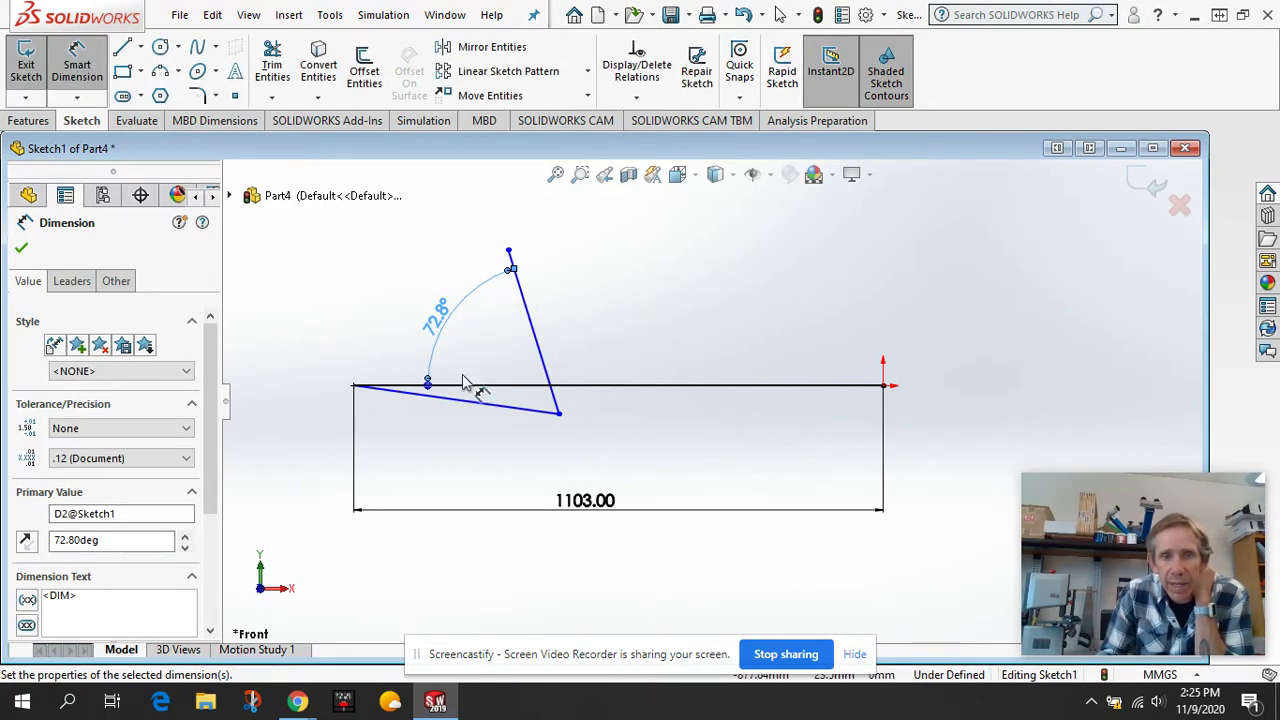
# Step: Dimension the steep line's length to 419 mm, placing the aligned dimension on its right side
pyautogui.click(541, 352)
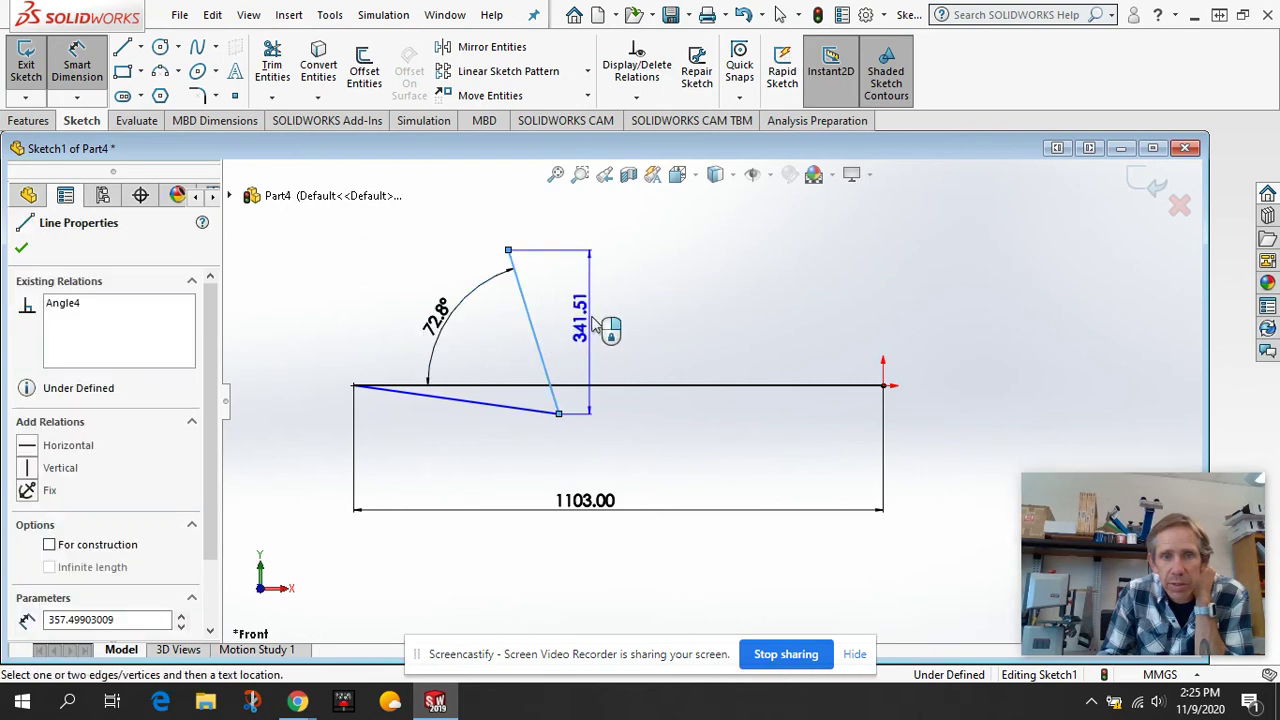
pyautogui.click(560, 272)
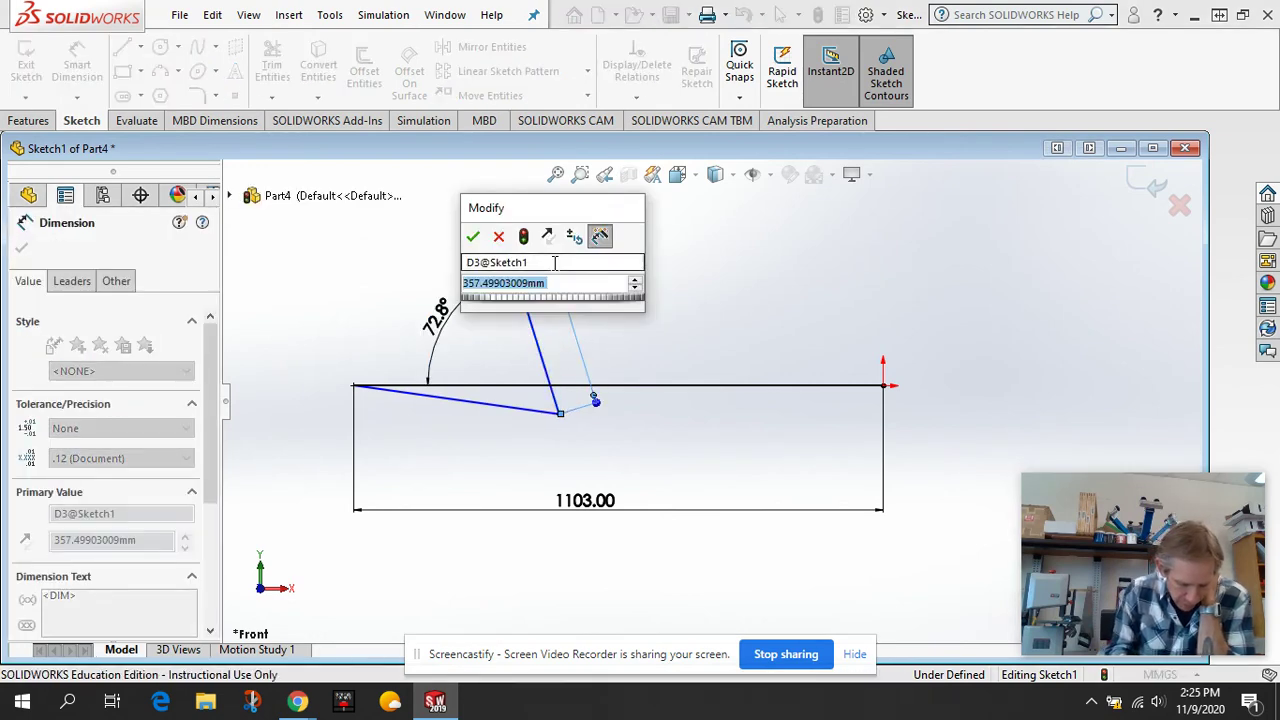
pyautogui.write('419')
pyautogui.press('Return')
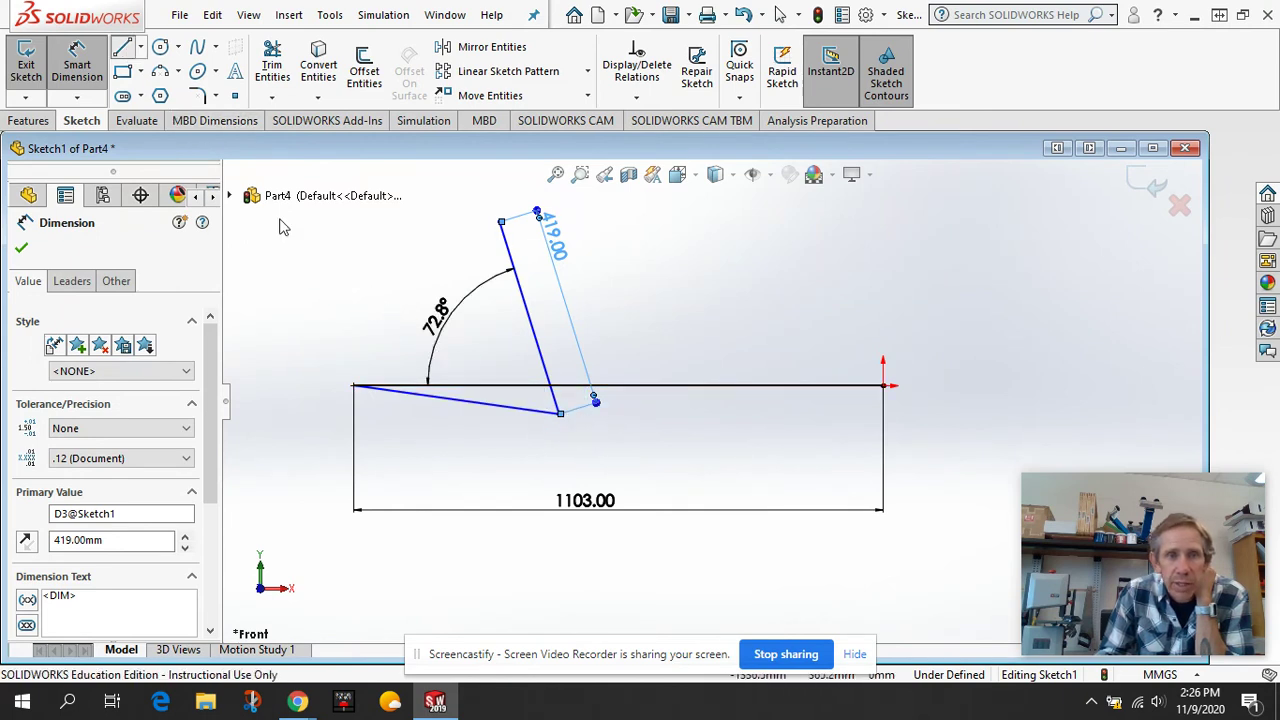
# Step: Draw a line from the horizontal line's left endpoint to a point on the steep line just below its upper end
pyautogui.click(354, 385)
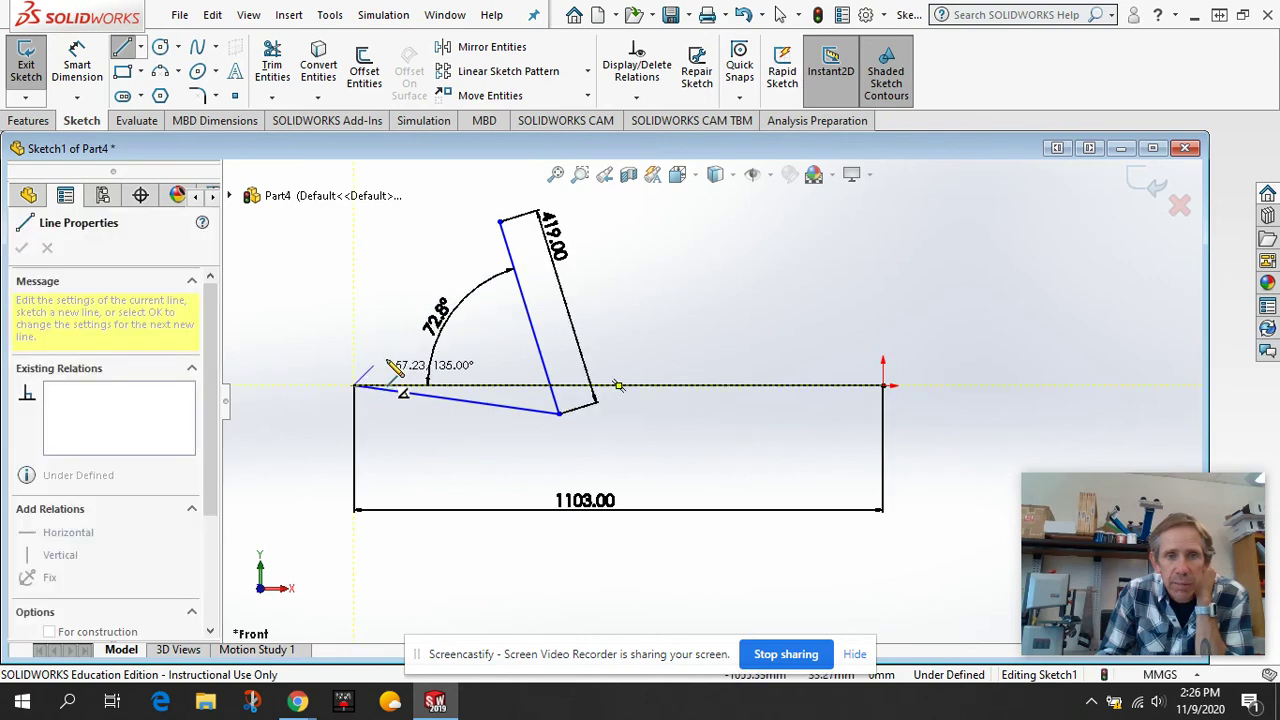
pyautogui.click(506, 244)
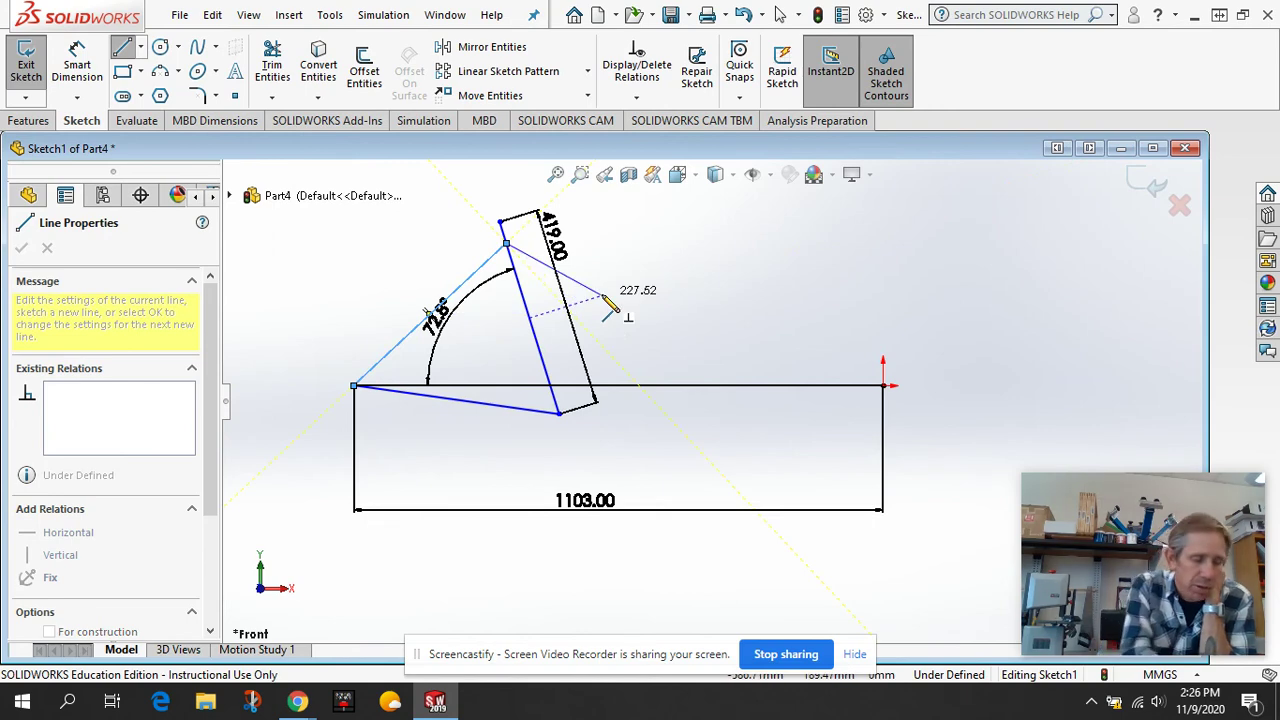
pyautogui.press('Escape')
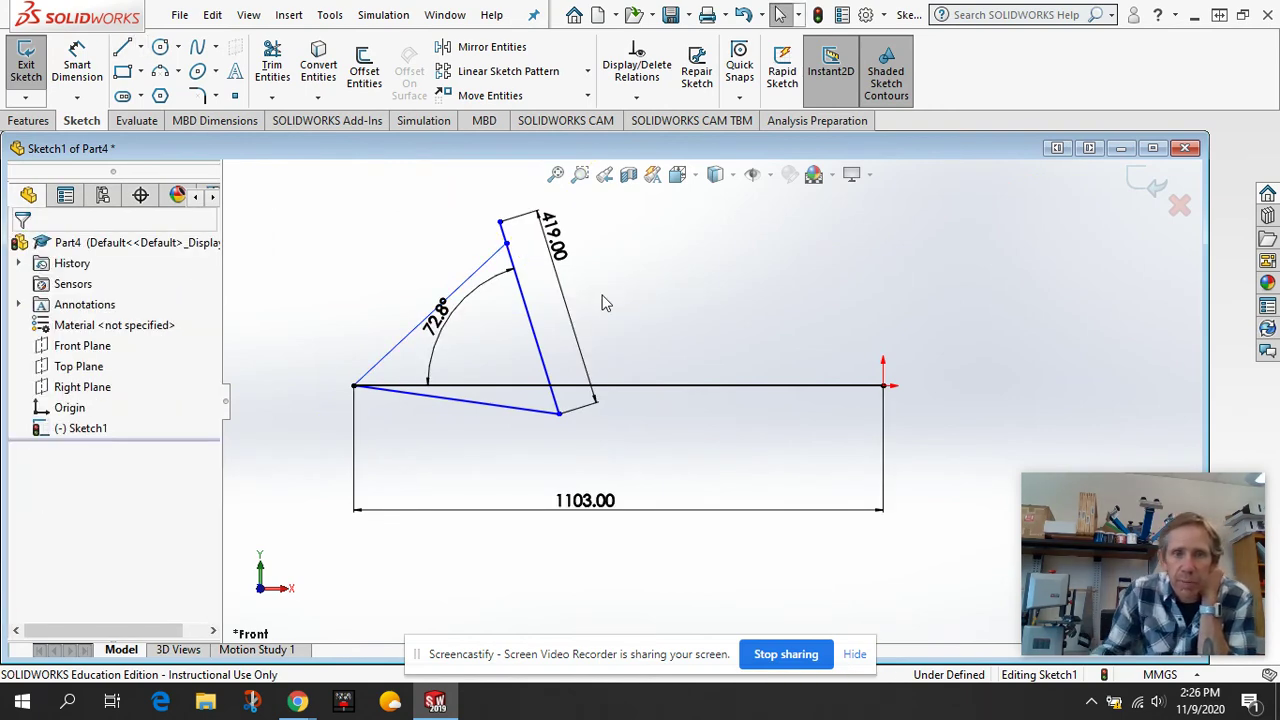
# Step: Reposition the 72.8° dimension inside the triangle and the 1103 mm dimension closer beneath the horizontal line
pyautogui.moveTo(443, 317); pyautogui.dragTo(478, 334)
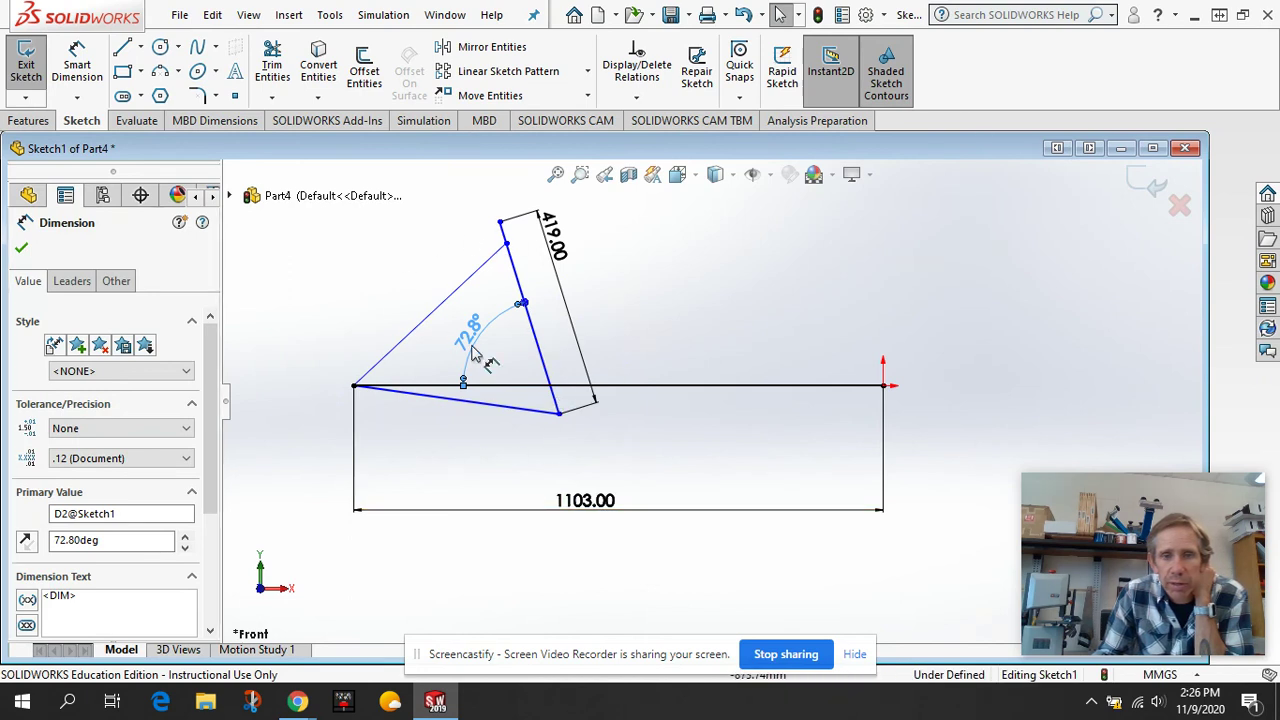
pyautogui.moveTo(598, 502); pyautogui.dragTo(612, 452)
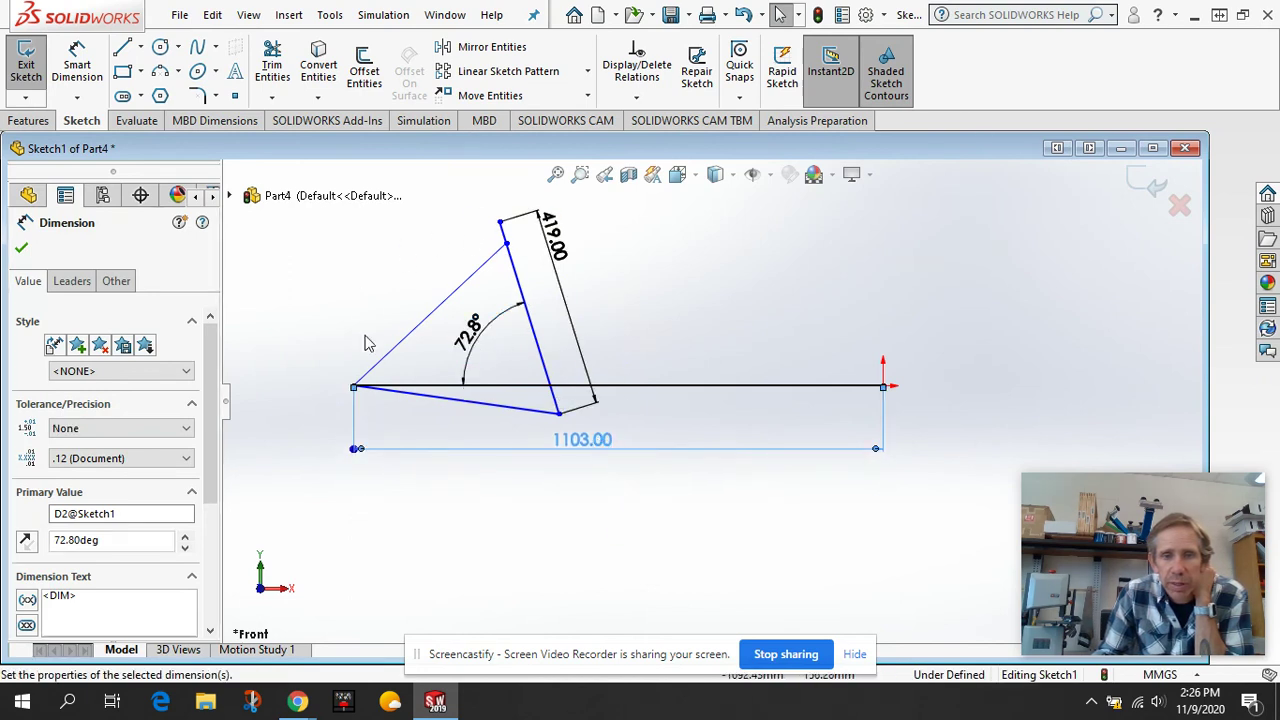